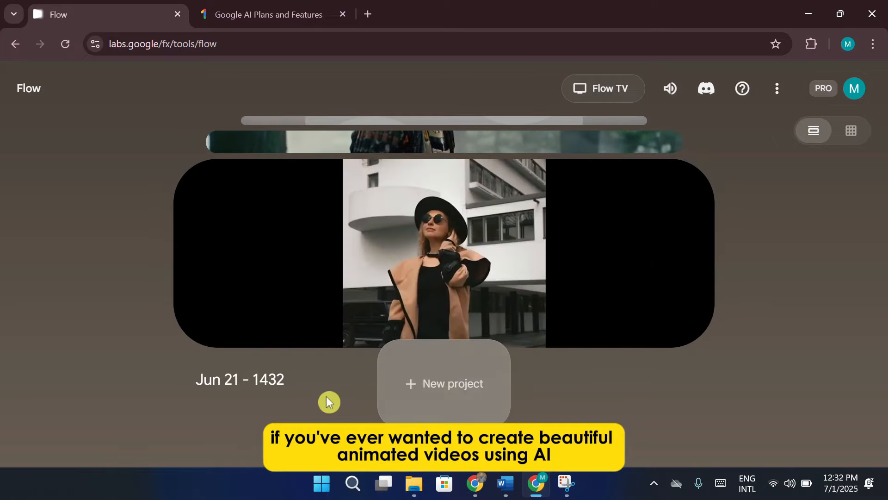
- Create a new project and submit a text-to-video prompt describing a mid-20s woman introducing herself to the camera in her bedroom
left_click(476, 401)
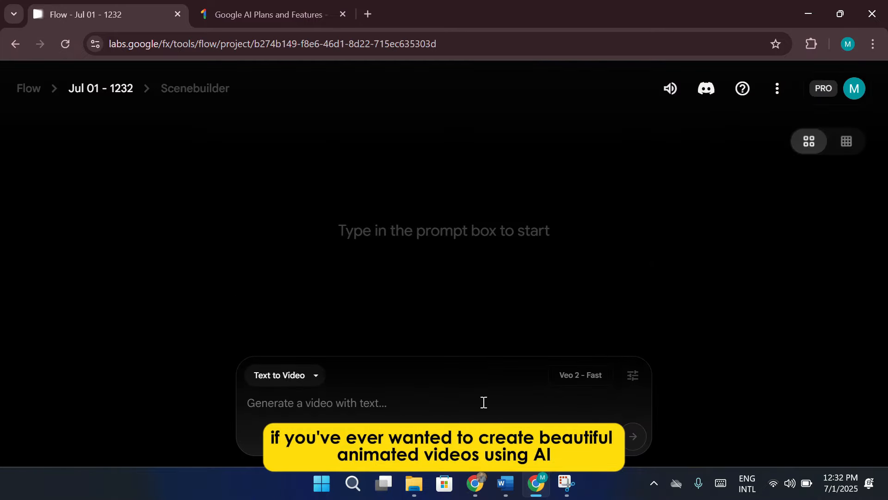
left_click(272, 377)
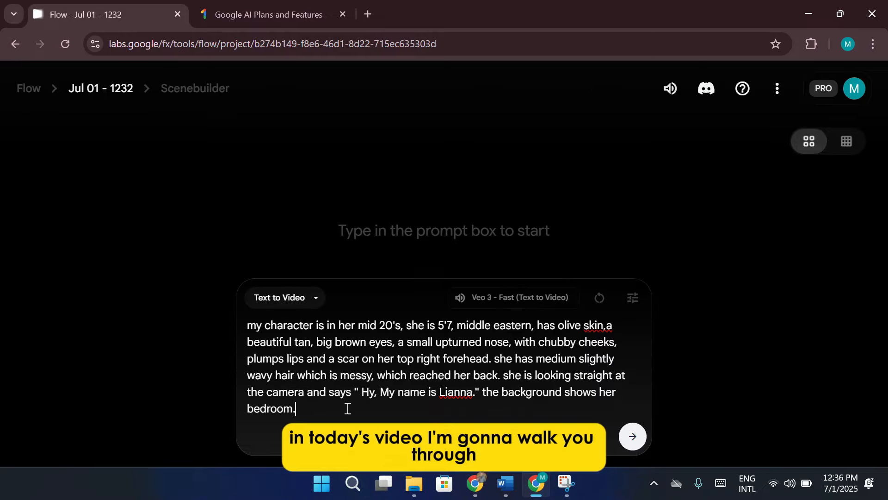
key("Return")
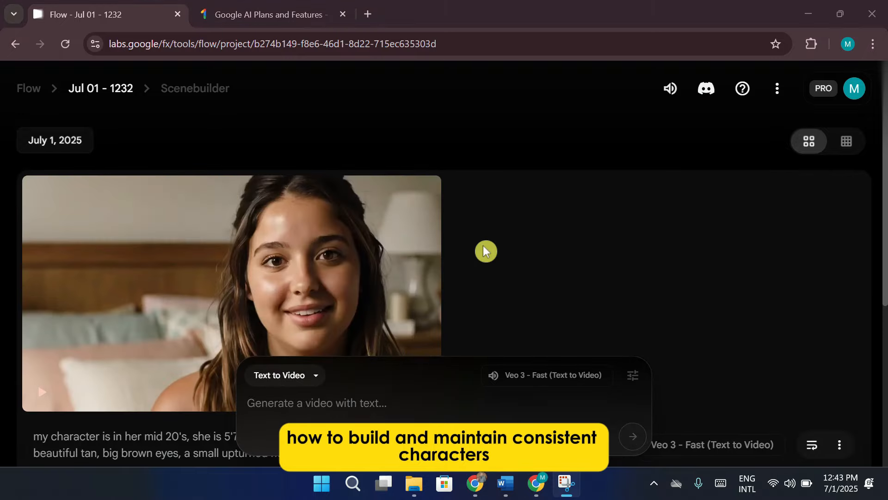
- Play the generated character clips in Scenebuilder and view them full screen
scroll(504, 250, "down", 2)
left_click(42, 323)
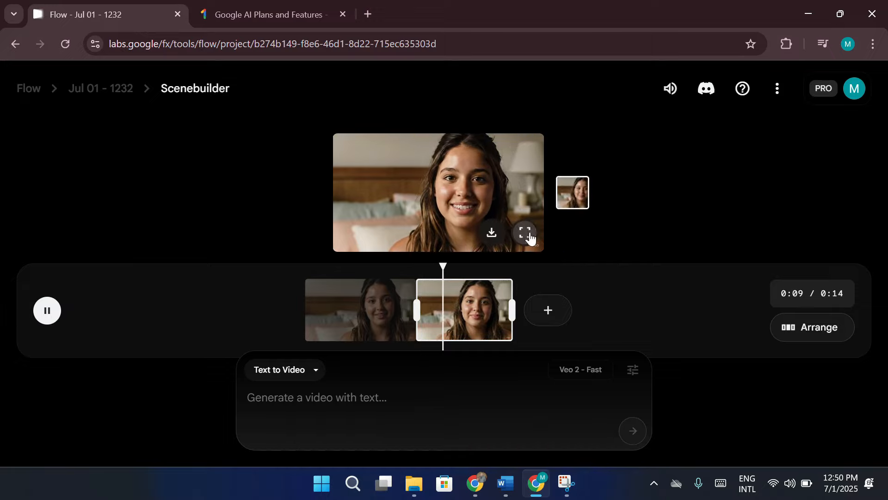
left_click(527, 234)
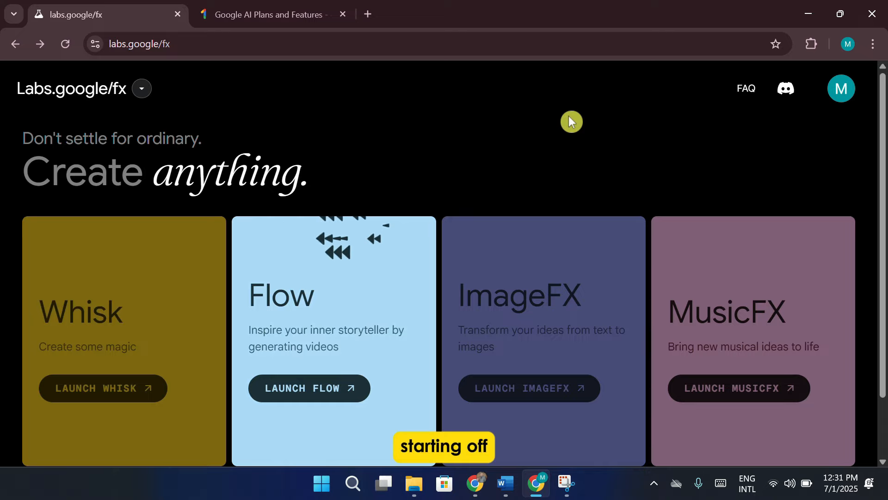
- Launch Flow and review the features of the Google AI Pro and Ultra plans
left_click(327, 389)
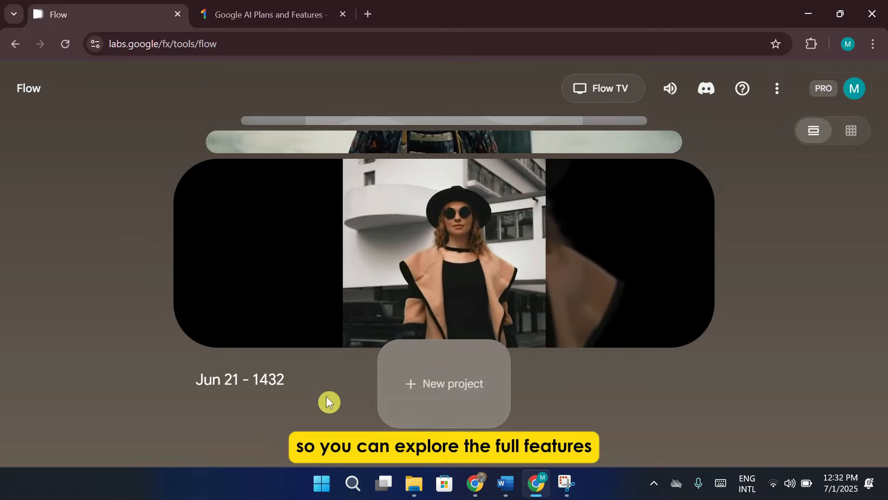
left_click(271, 5)
scroll(679, 190, "down", 2)
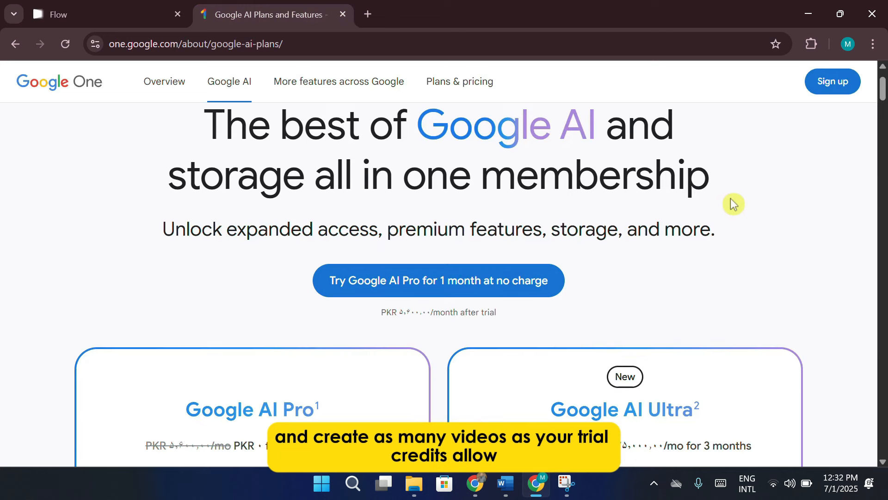
scroll(346, 358, "down", 5)
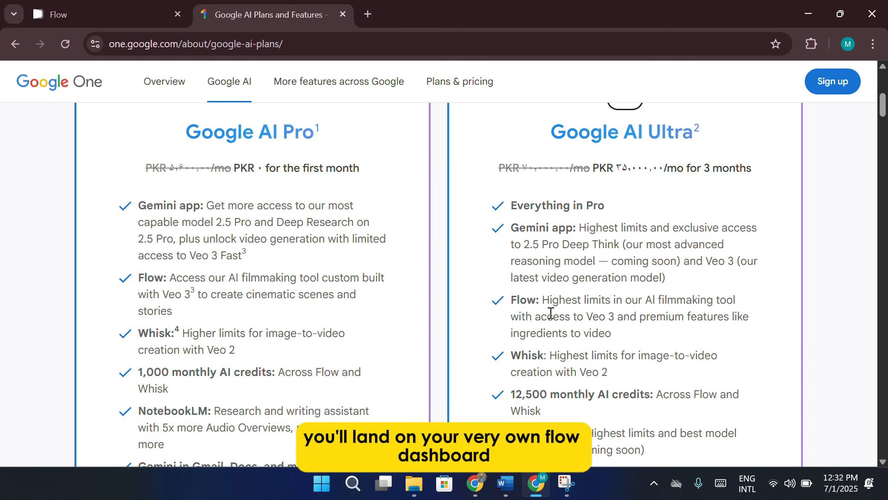
- Return to Flow and create a new project in Text to Video mode
left_click(91, 7)
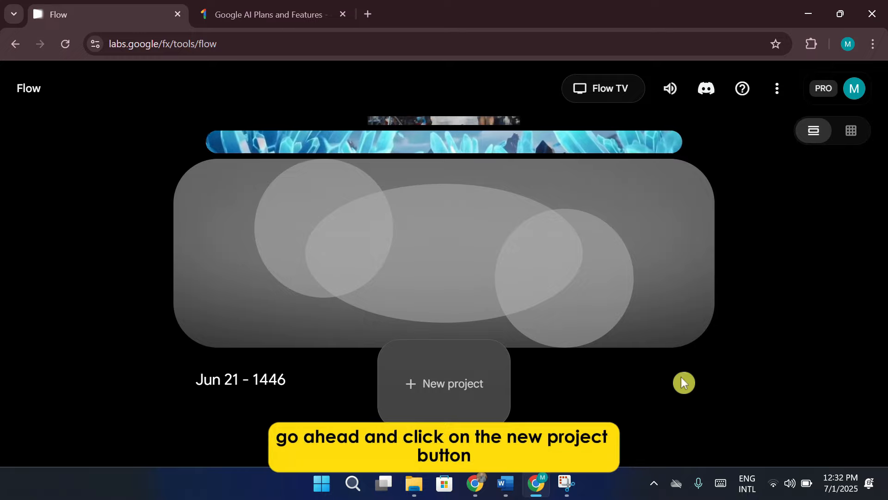
left_click(482, 404)
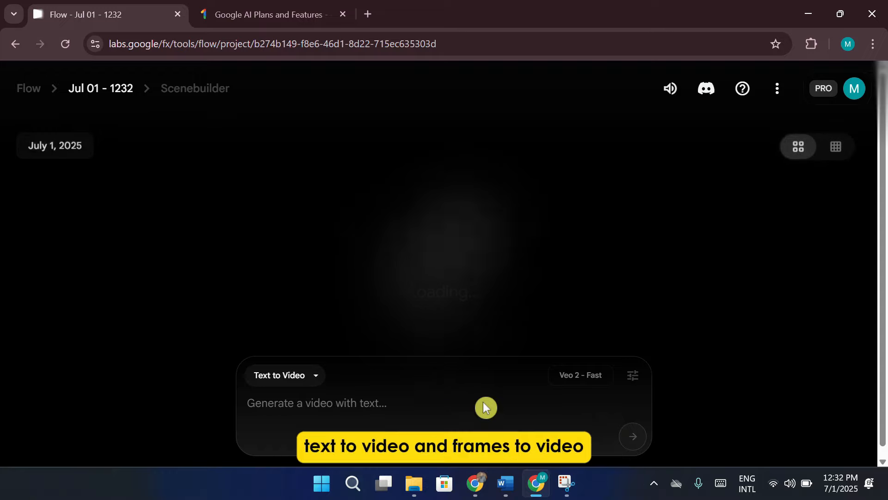
left_click(273, 375)
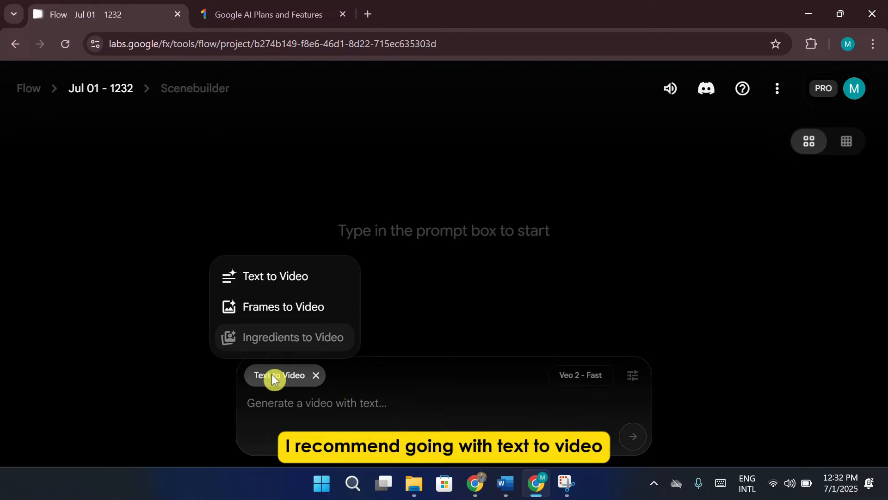
left_click(309, 291)
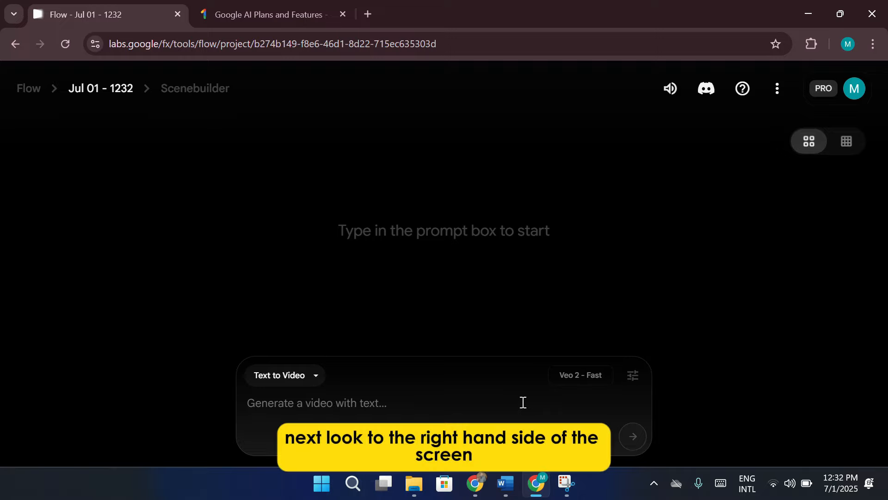
- Keep one output per prompt and set the generation model to Veo 3 - Fast (Text to Video)
left_click(625, 390)
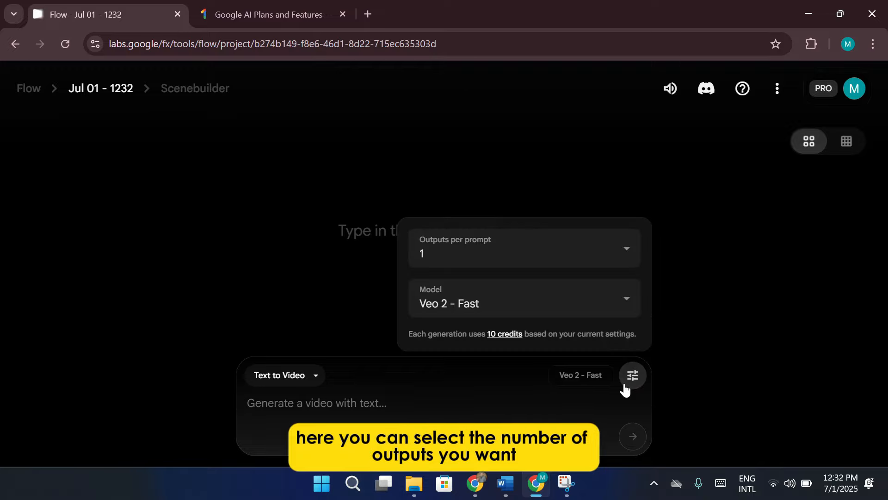
left_click(600, 262)
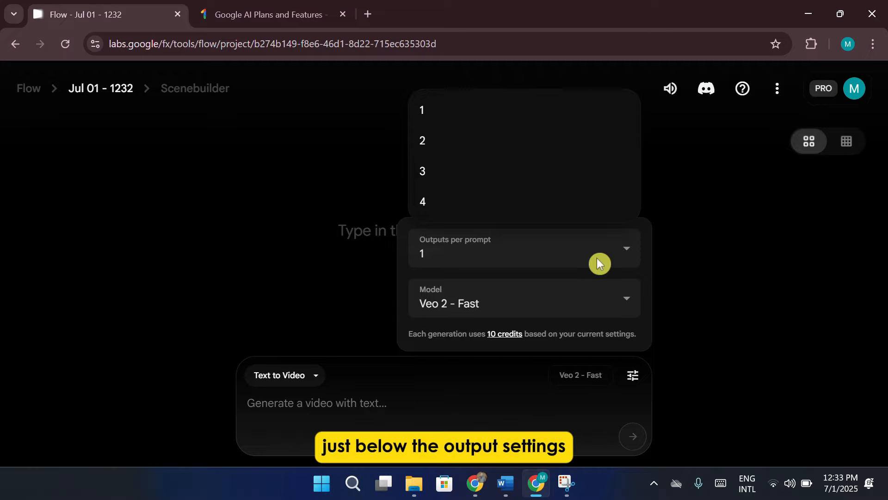
left_click(597, 260)
left_click(612, 298)
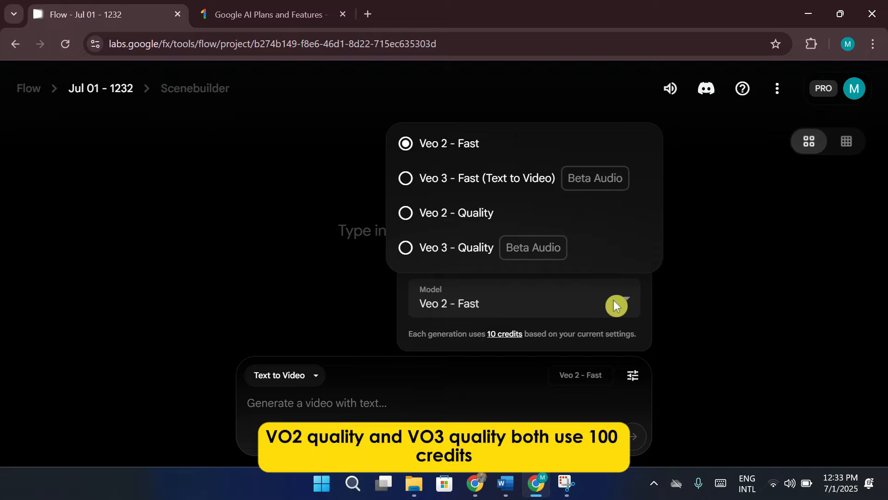
left_click(511, 184)
- Start the video prompt with "my character is in her mid 20's, she is 5'7, middle eastern, has olive skin,a beautiful"
left_click(343, 408)
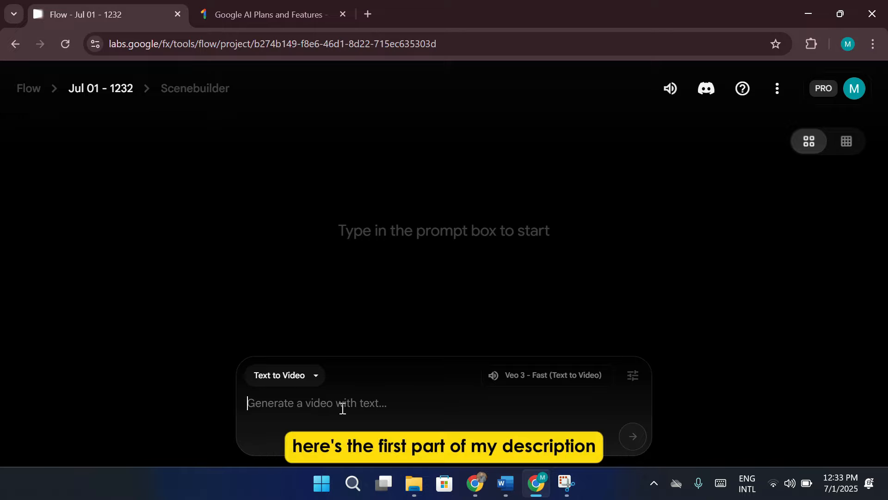
type("my charact")
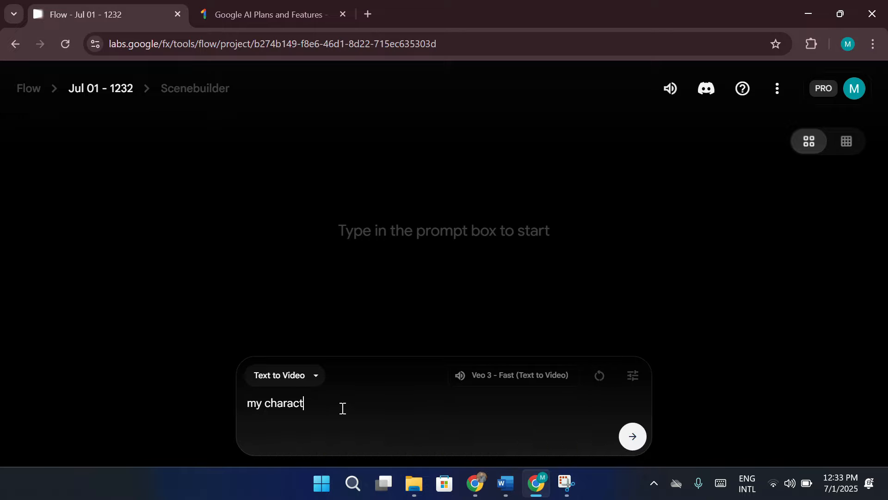
type("er is in her mid 20's")
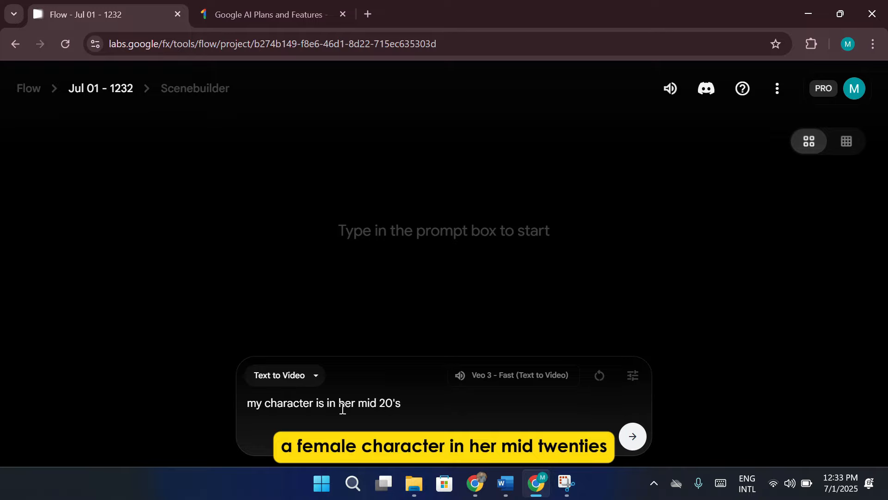
type(", she is 5\"")
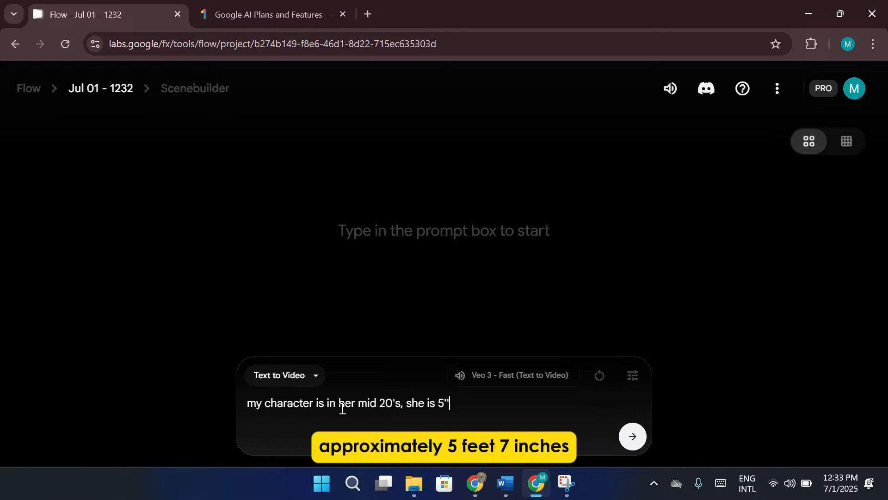
key("BackSpace")
type("'7, middle")
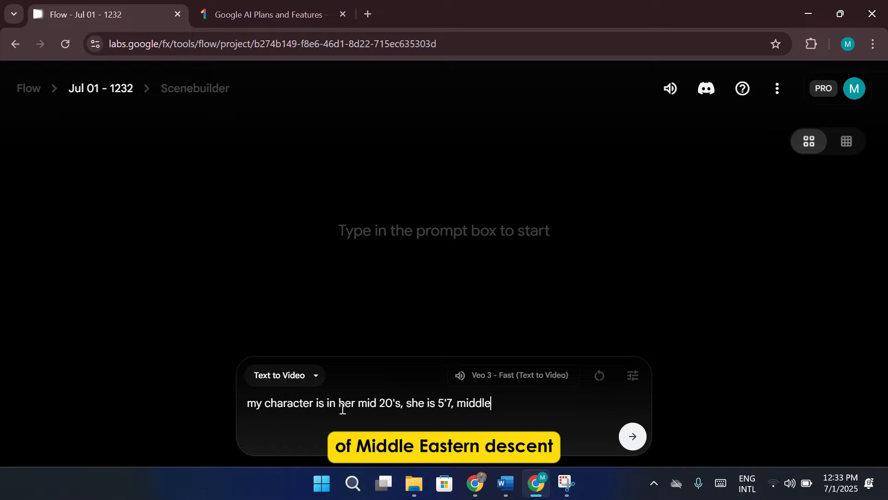
type(" eastern, has olive ")
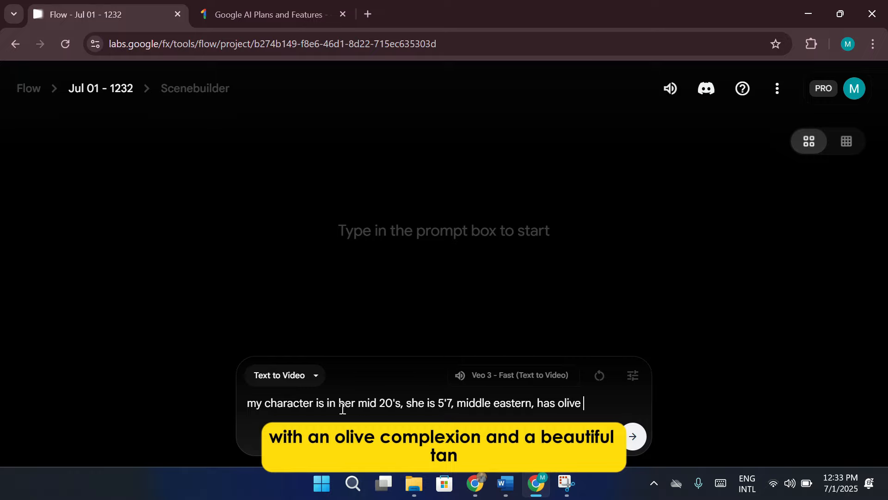
type("skin,a beautiful ")
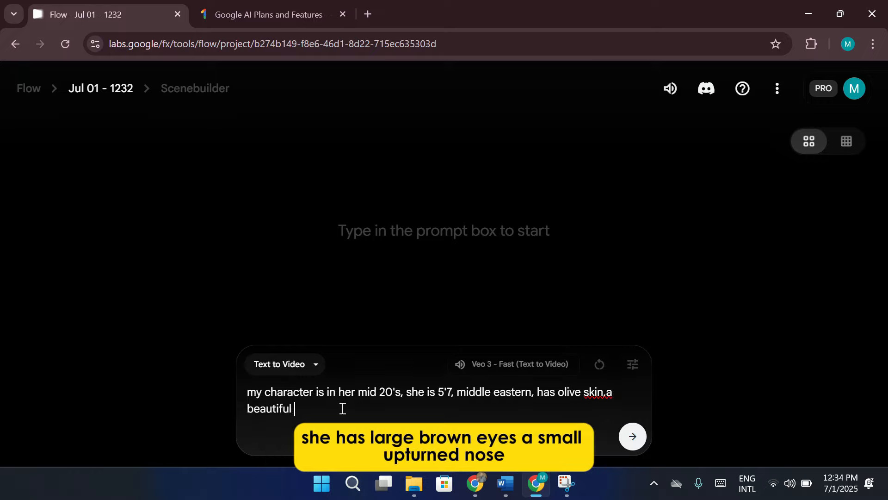
- Continue the character description in the prompt with "tan, big brown eyes,"
type("tan, big borwn eyes,")
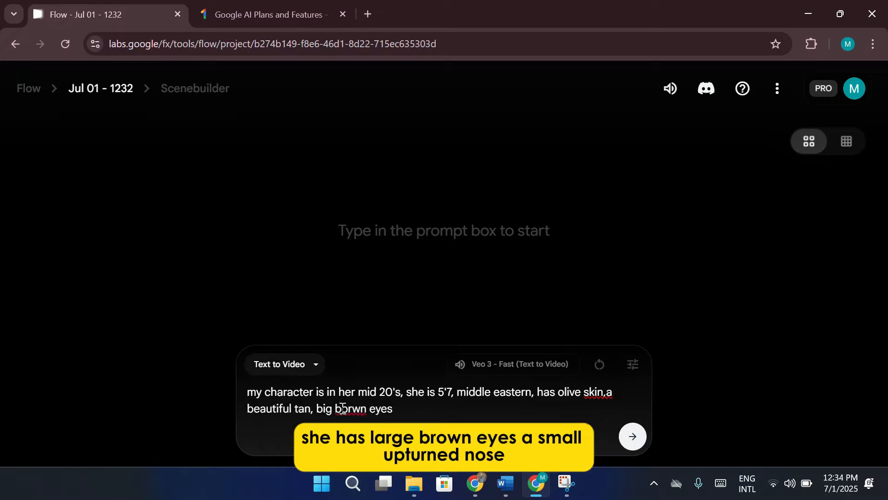
key("BackSpace")
key("BackSpace")
key("BackSpace")
key("BackSpace")
key("BackSpace")
key("BackSpace")
key("BackSpace")
key("BackSpace")
key("BackSpace")
key("BackSpace")
key("BackSpace")
type("rown eyes,")
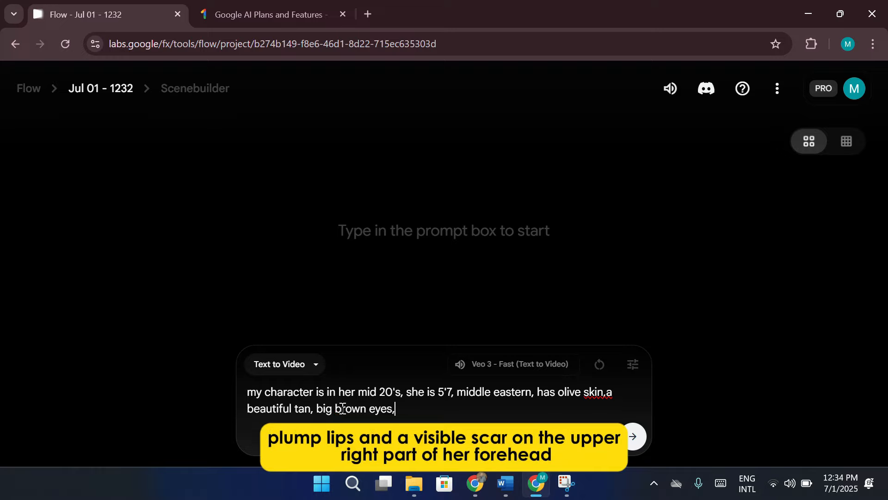
- Add the facial details "a small upturned nose, with chubby cheeks, plumps lips and a scar on her top right forehead." to the prompt
type(" a small upturned nose, with chubby")
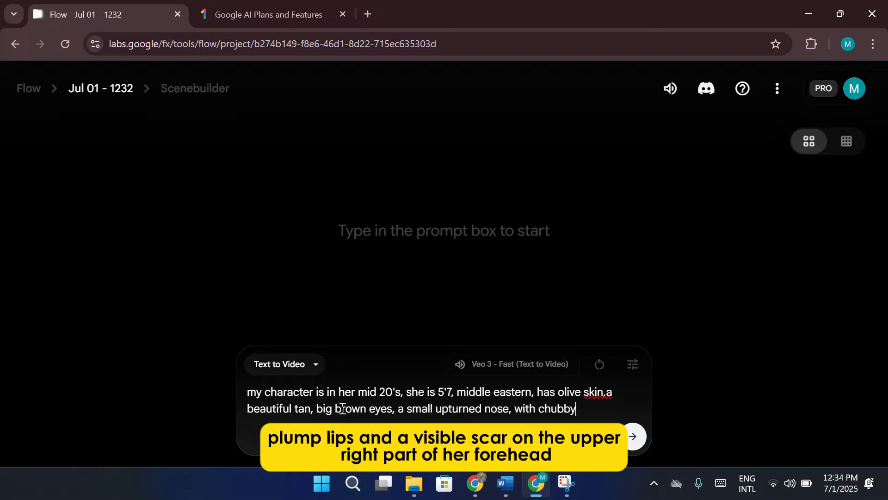
type(" cheeks, plumps lips and a sc")
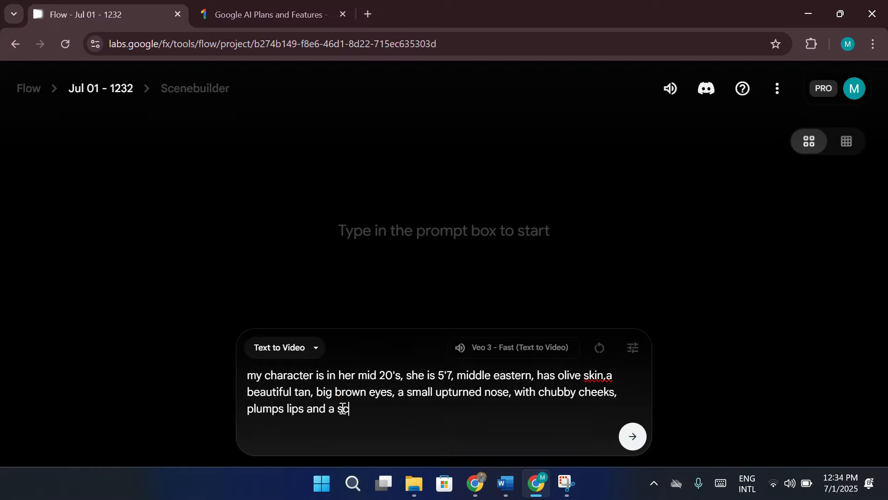
type("ar on her top right forehead.")
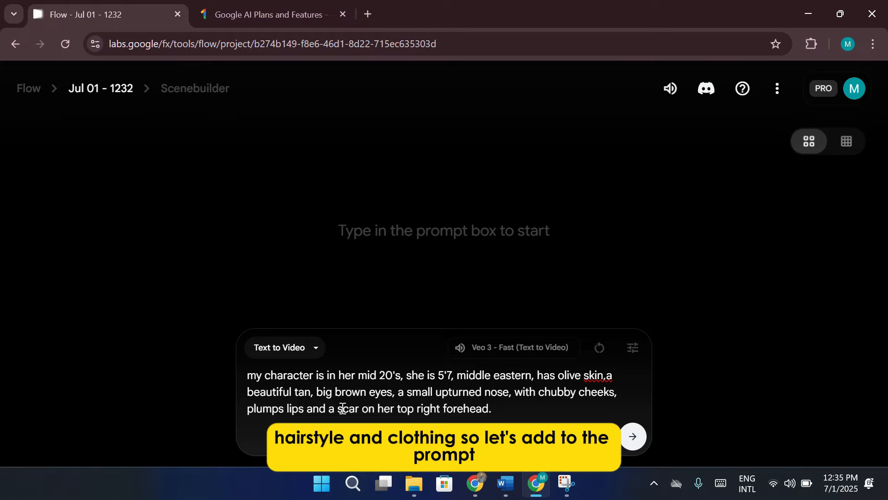
- Add the hair description "she has medium slightly wavy hair which is messy, which reached her back." to the prompt
type("she has medium")
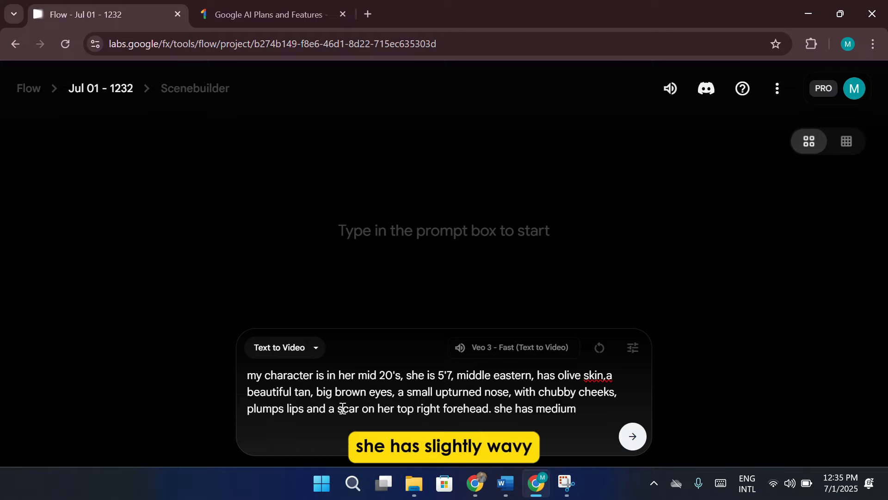
type(" slightly ")
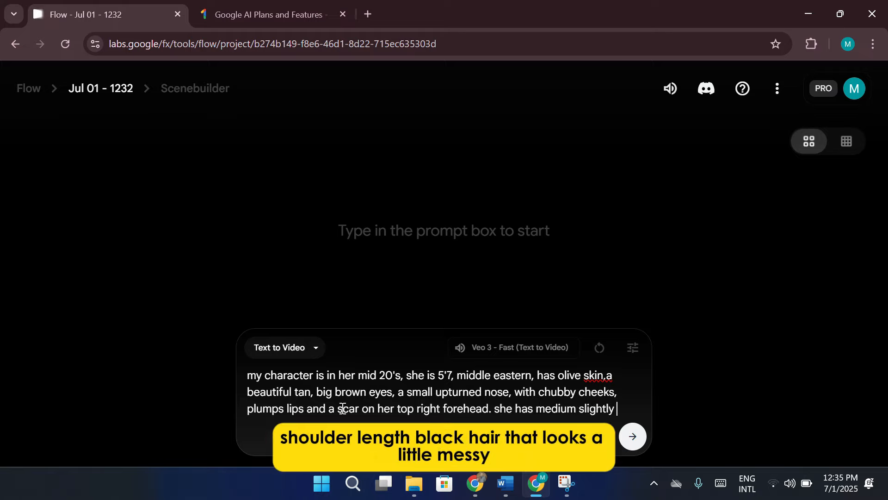
type("wavy hair which is messy")
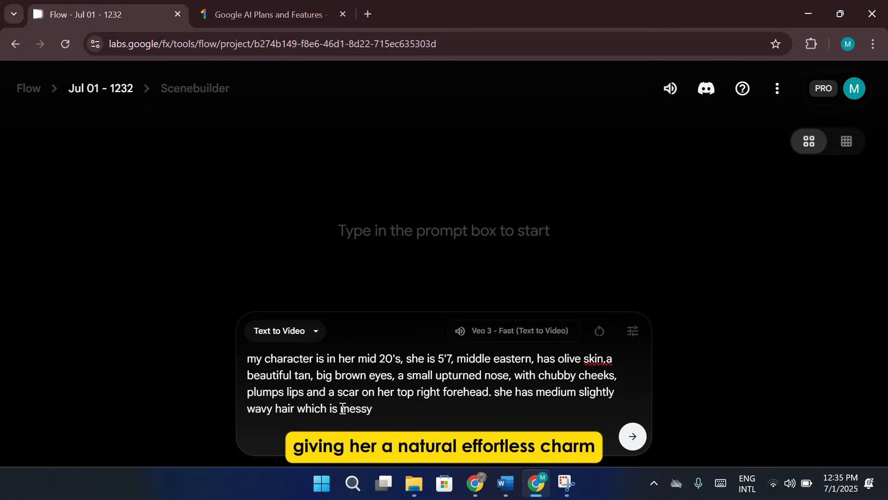
type(", which reached her back. ")
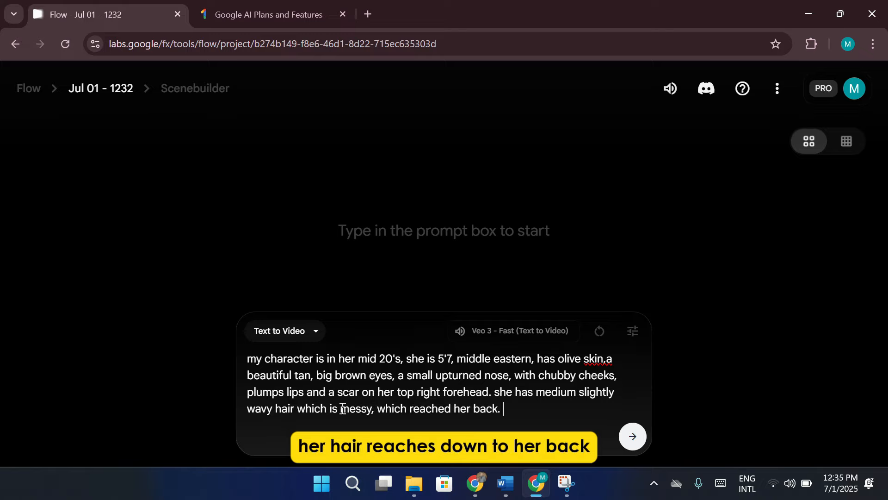
- Add the character's pose to the prompt with "she is looking straight at the camera"
type("she is looking star")
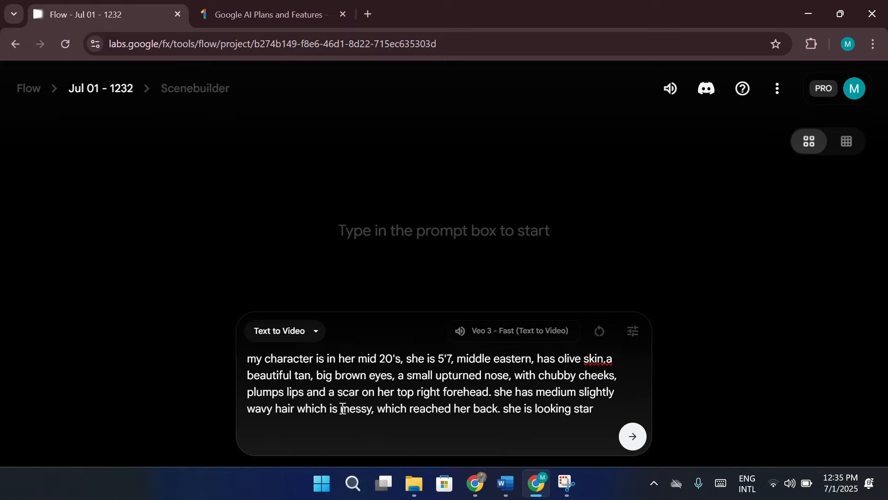
key("BackSpace")
key("BackSpace")
type("raight a")
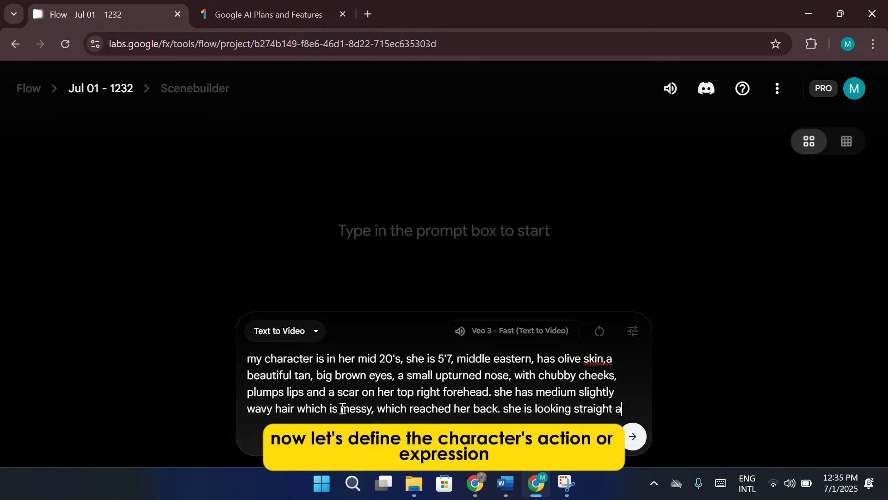
type("t the camer")
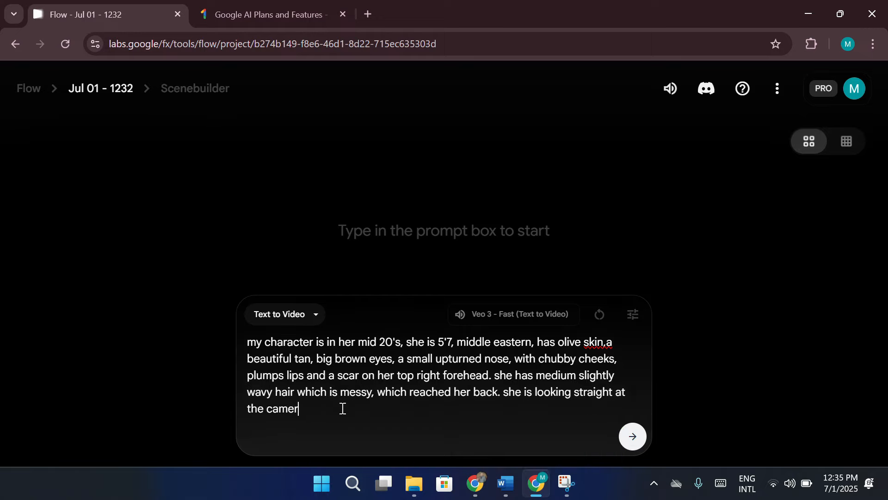
type("a.")
key("BackSpace")
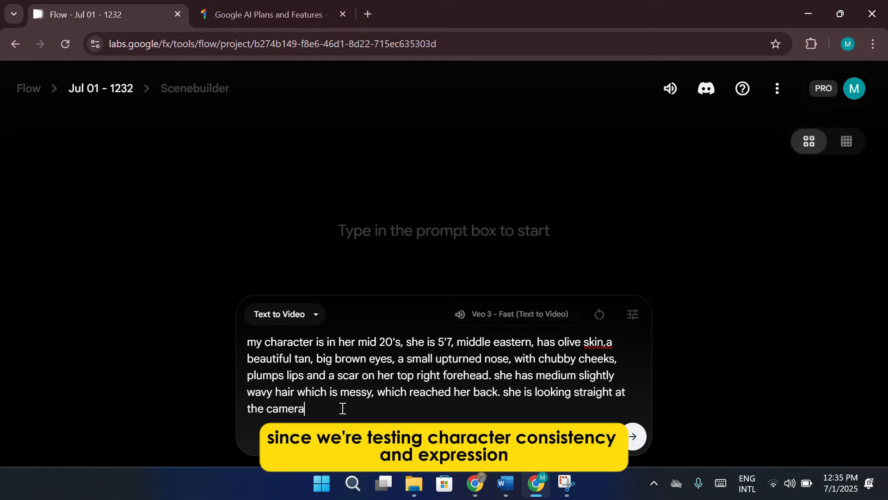
- Continue the prompt with "and says" and the quoted line "Hy, My name is" ending with the character's first name
type("adn sh")
key("BackSpace")
key("BackSpace")
key("BackSpace")
key("BackSpace")
key("BackSpace")
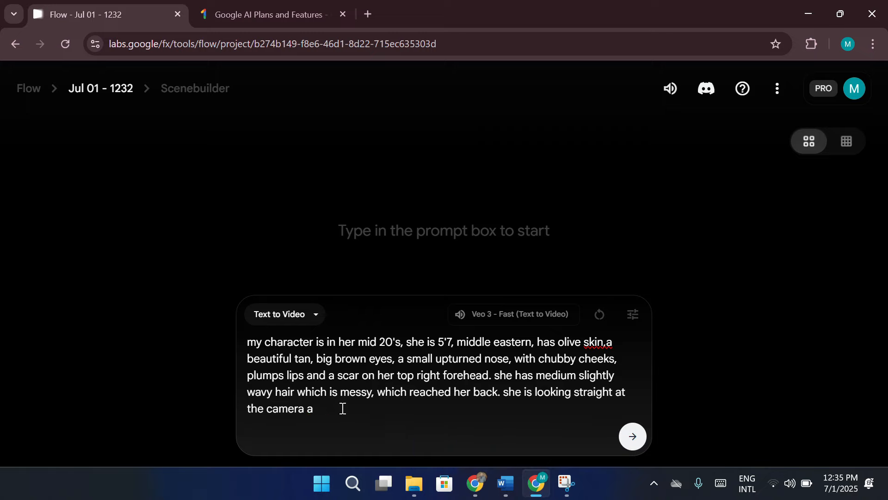
type("nd says")
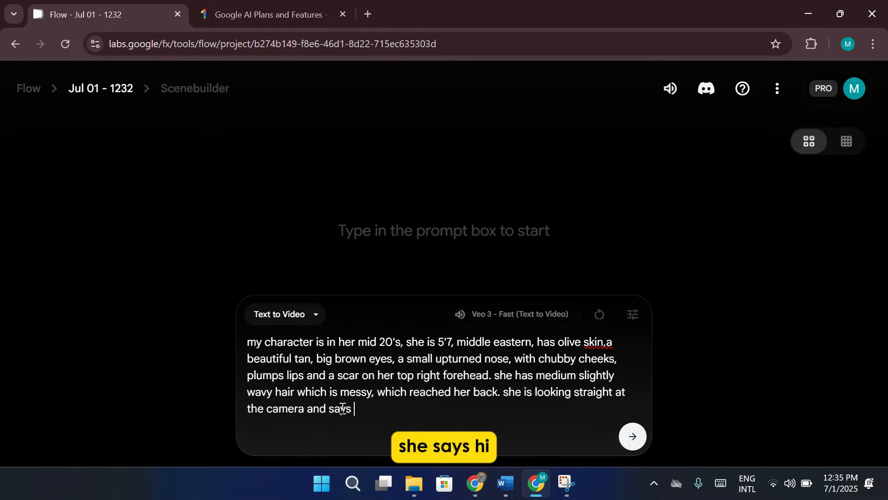
type("\" Hy, My")
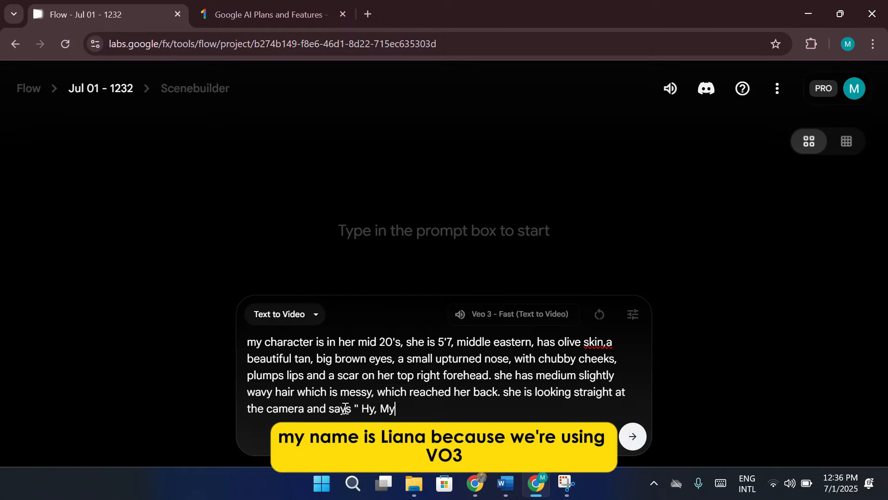
type(" name is Lianna.")
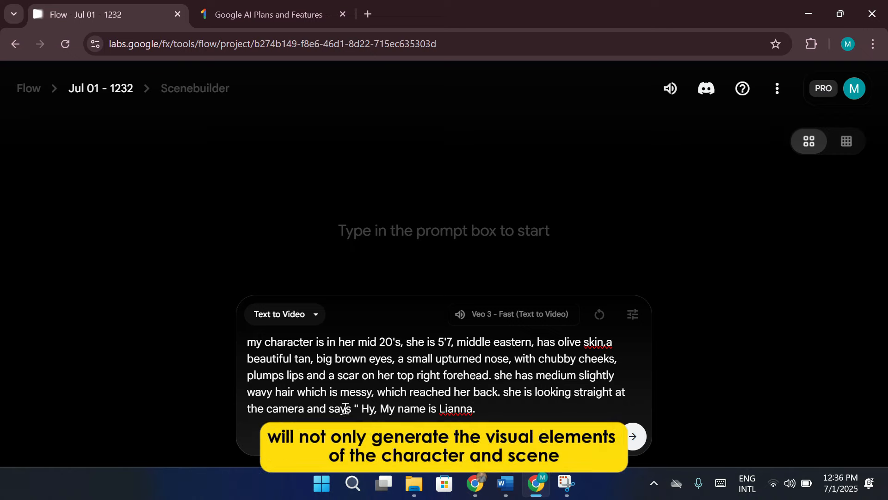
type("\"")
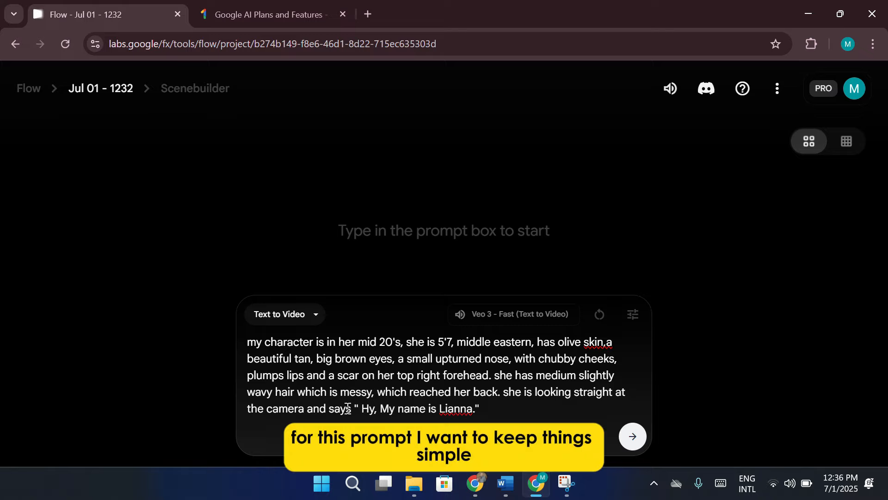
- Add "the background shows her bedroom." to the prompt and submit it to generate the video
type("the ")
type("bac")
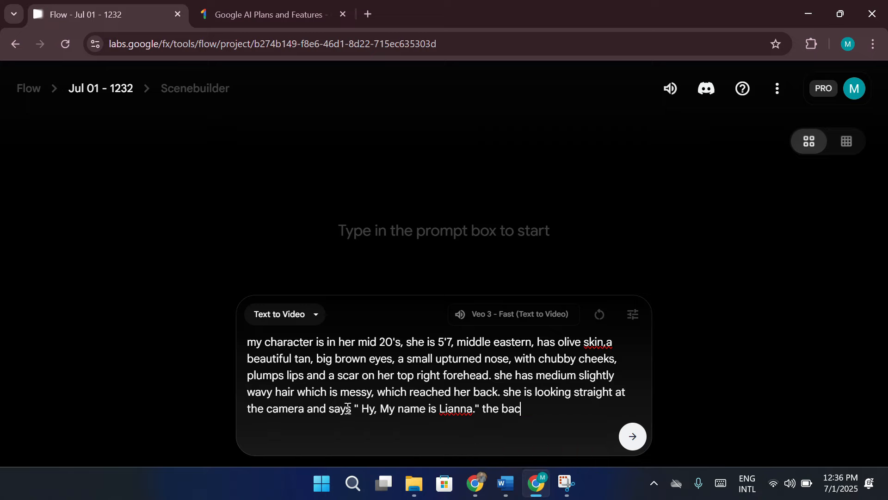
type("kground shows")
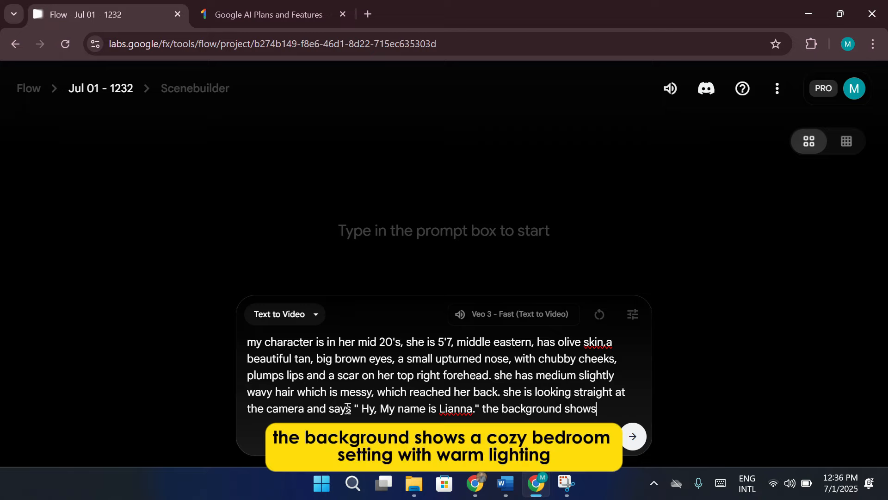
type(" her bedroom/")
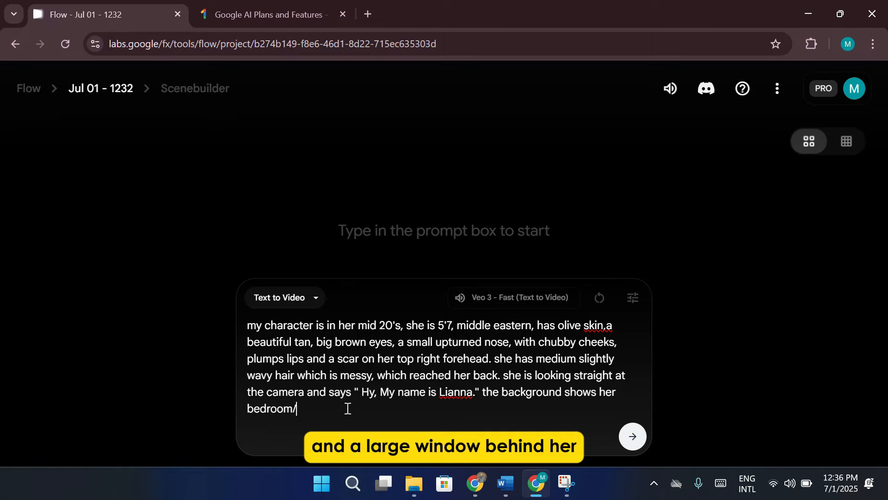
key("BackSpace")
type(".")
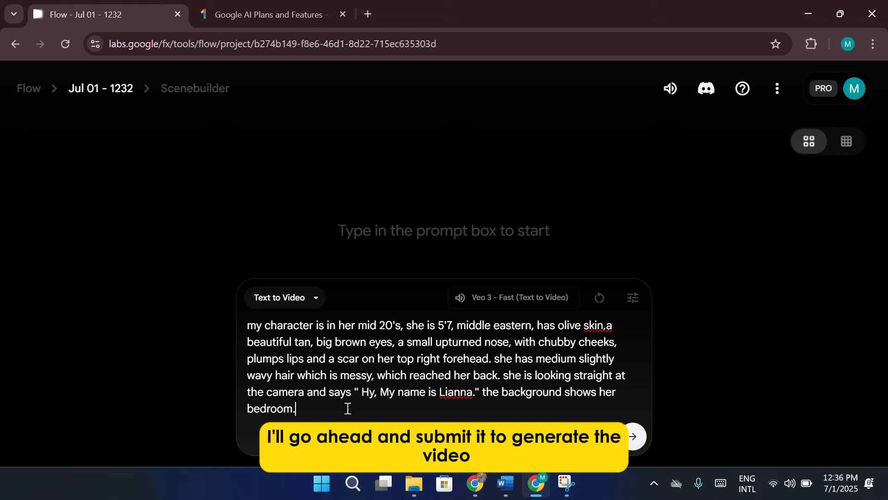
key("Return")
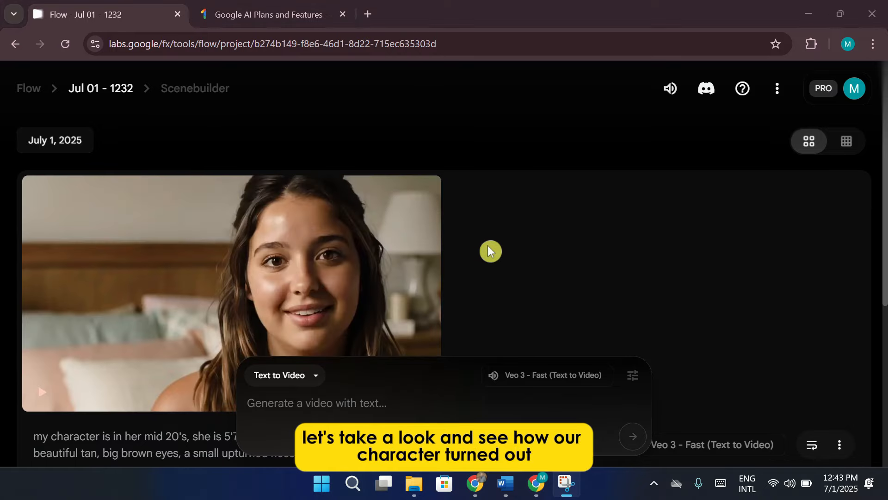
- Play the generated video of the woman in her bedroom and add the clip to the scene
scroll(511, 246, "down", 1)
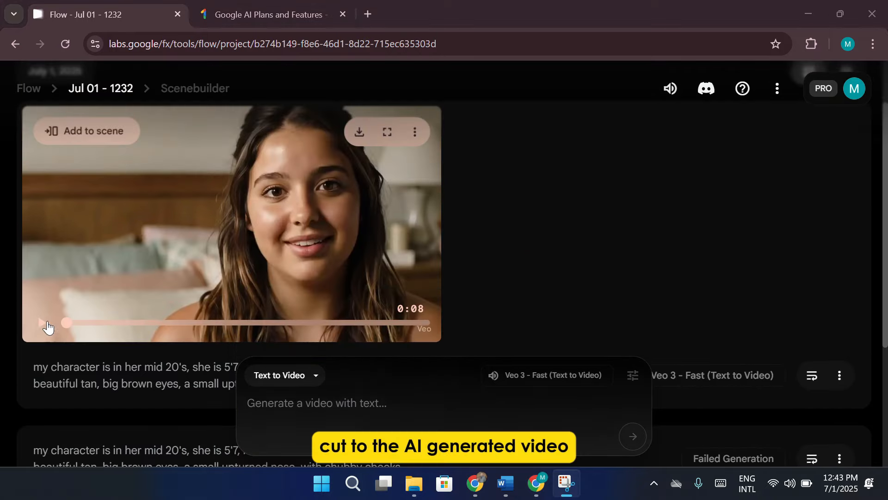
left_click(42, 324)
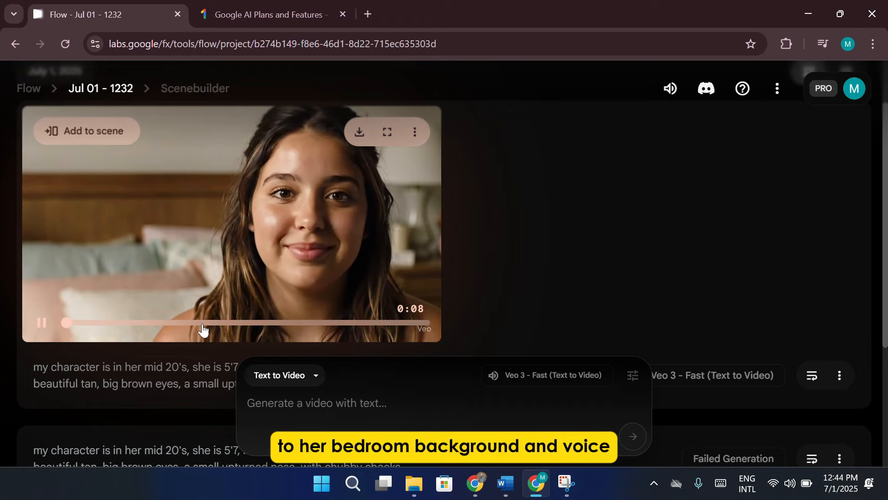
scroll(291, 284, "down", 3)
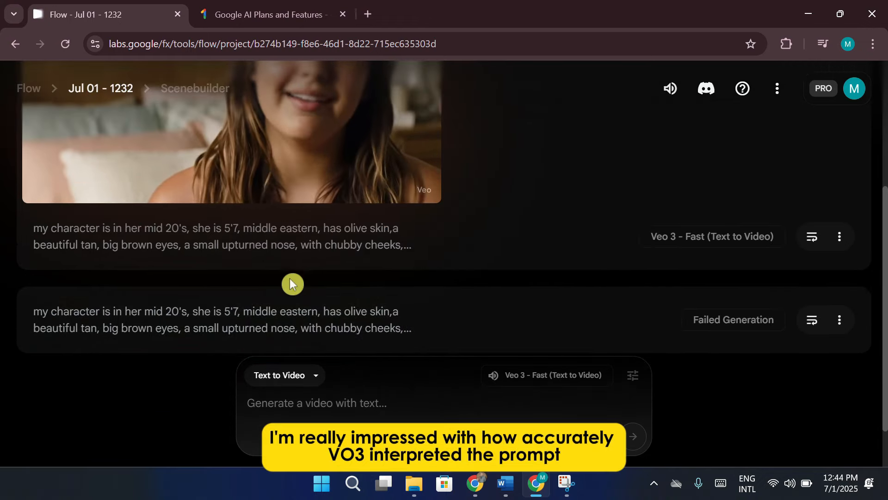
scroll(306, 286, "up", 5)
left_click(273, 260)
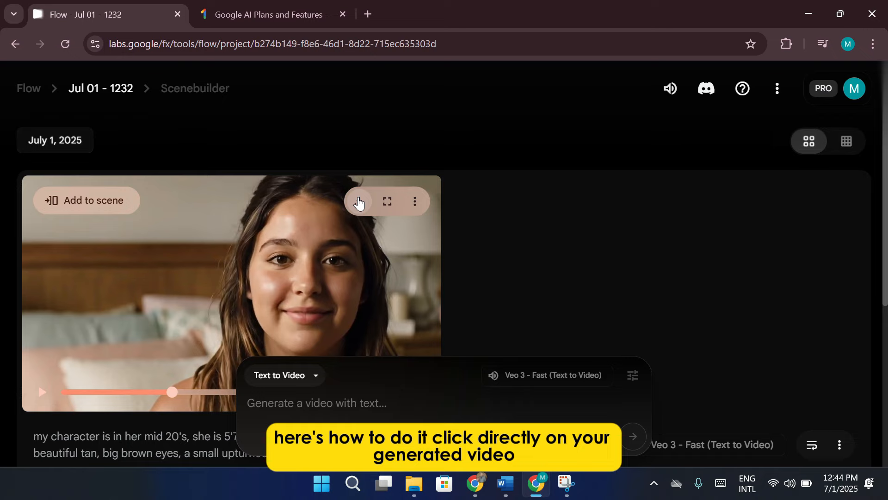
left_click(101, 201)
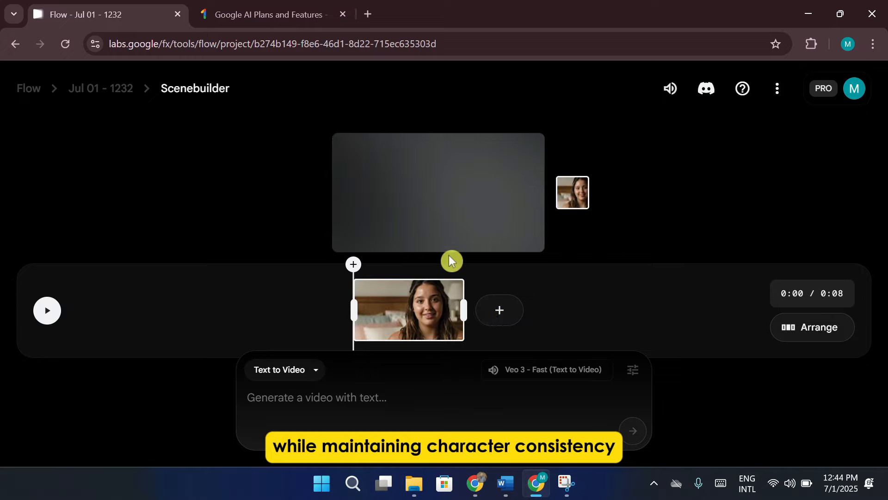
left_click(500, 311)
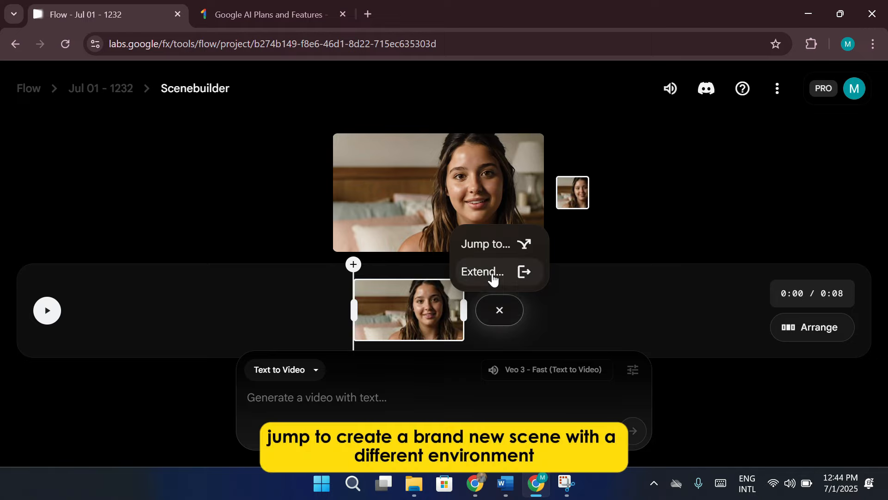
left_click(500, 250)
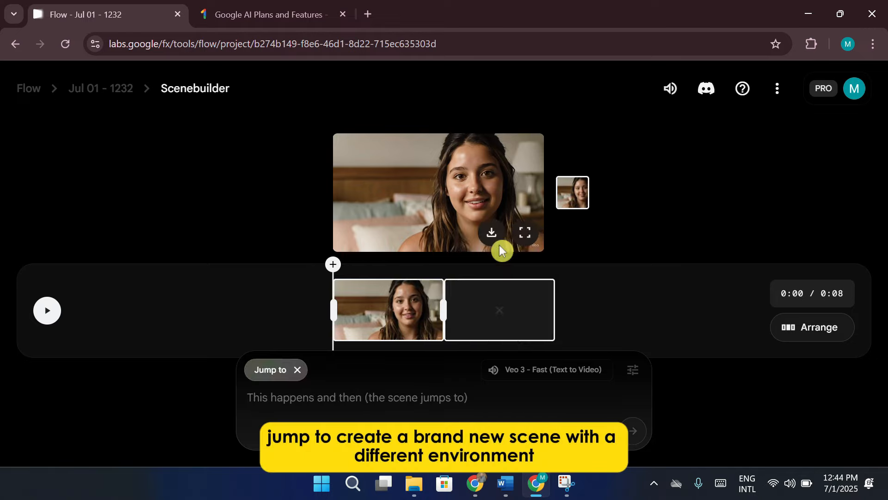
left_click(500, 317)
- Start an Extend shot after the clip with the prompt "the girls stands up and walks to her desk."
mouse_move(500, 307)
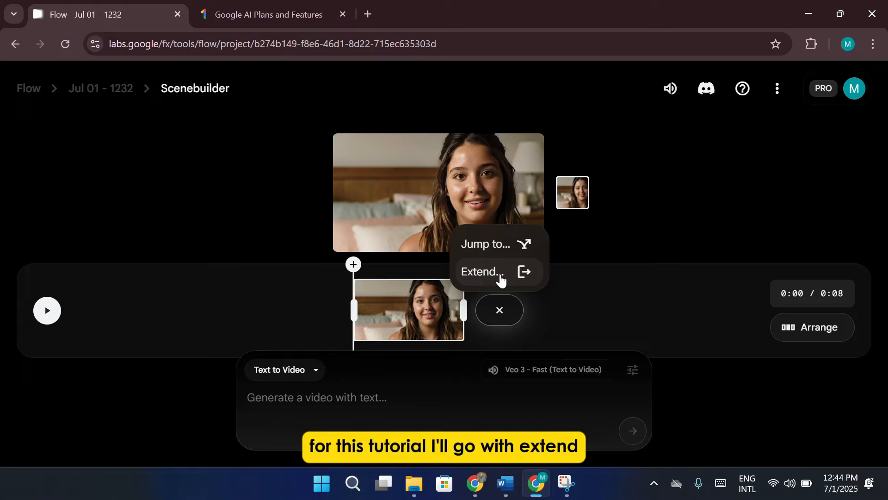
left_click(481, 272)
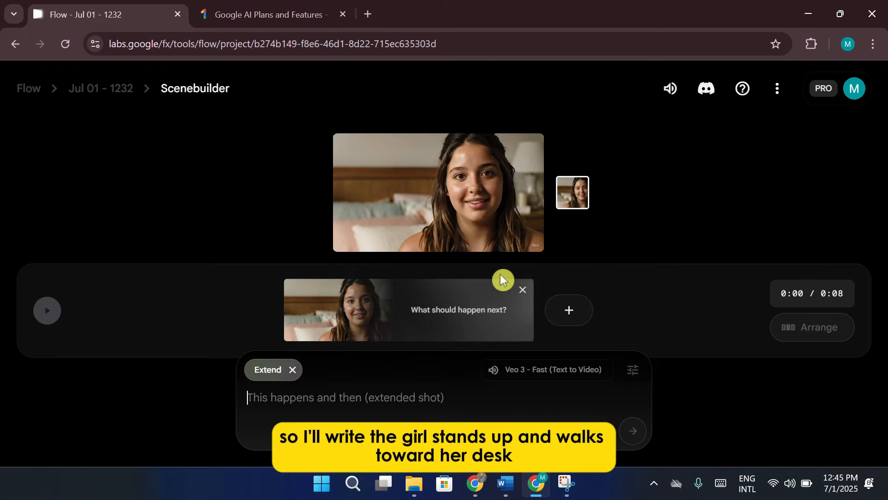
type("the girls sta")
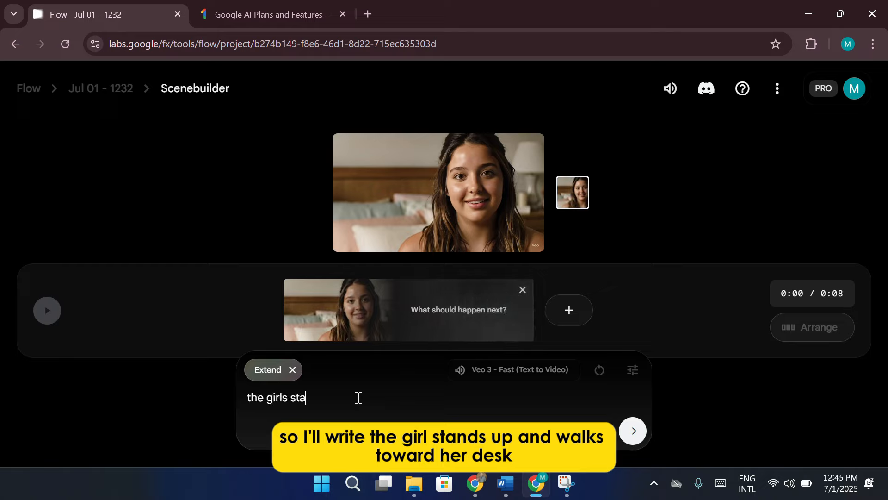
type("nds up and wal")
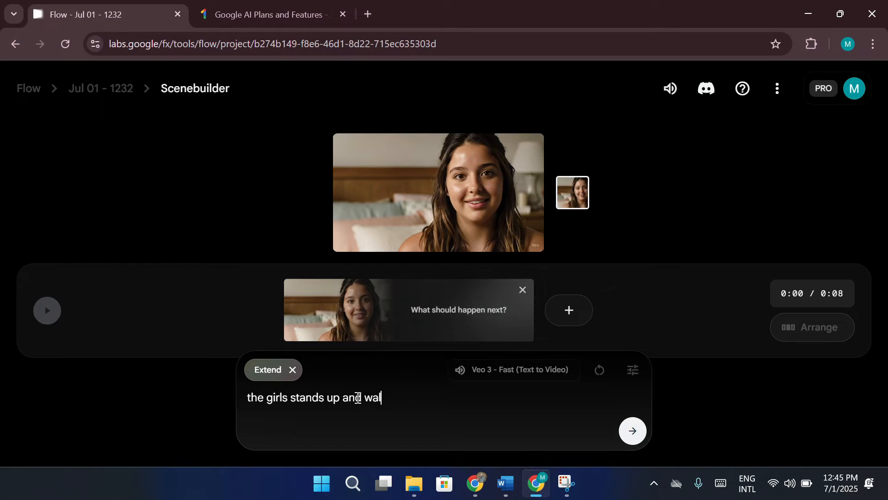
type("ks to her desk")
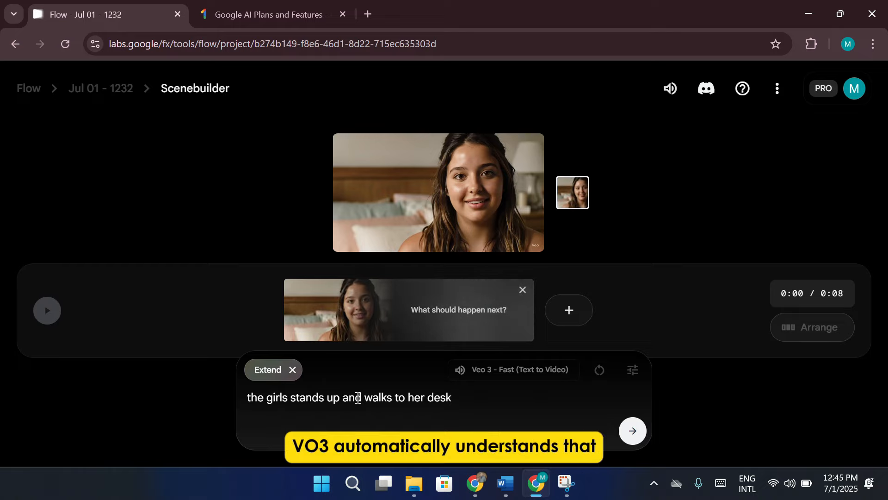
type(".")
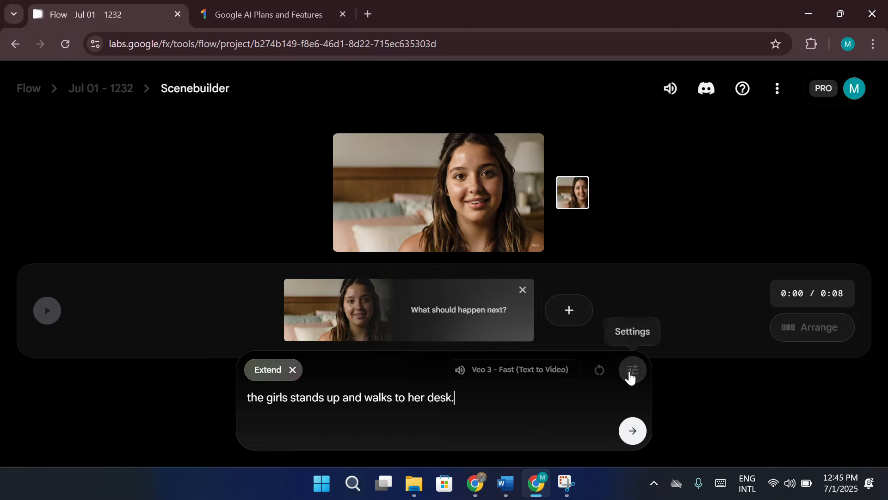
left_click(632, 372)
left_click(630, 377)
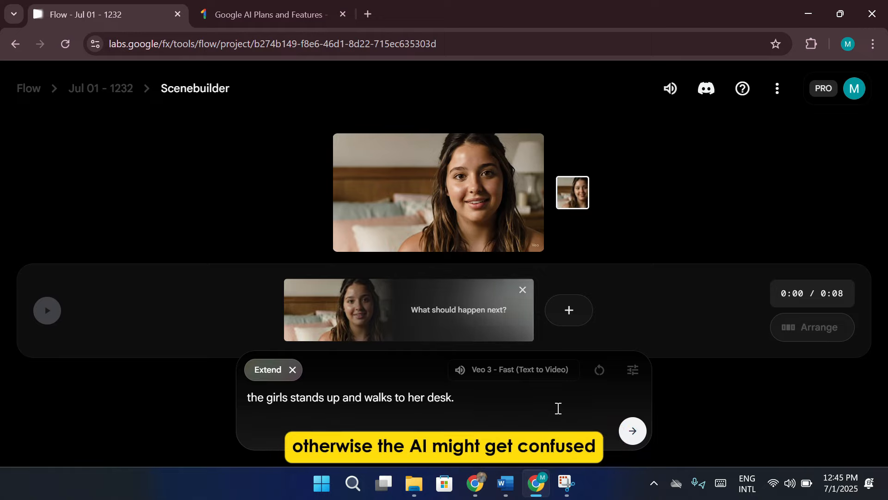
- Replace the prompt's ending after "walks" with "out of her room to her house and says," and a quoted "welcome to" line naming the character's house
left_click_drag(523, 397, 391, 403)
key("BackSpace")
type("o")
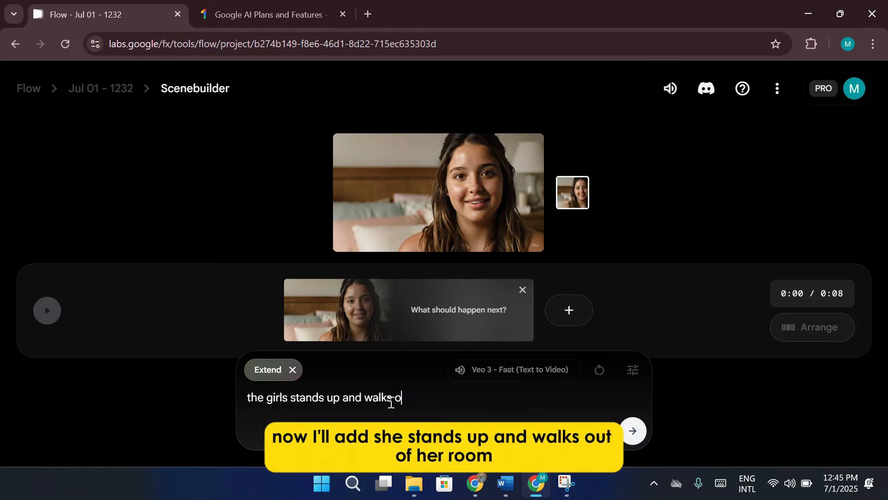
type("ut of her ro")
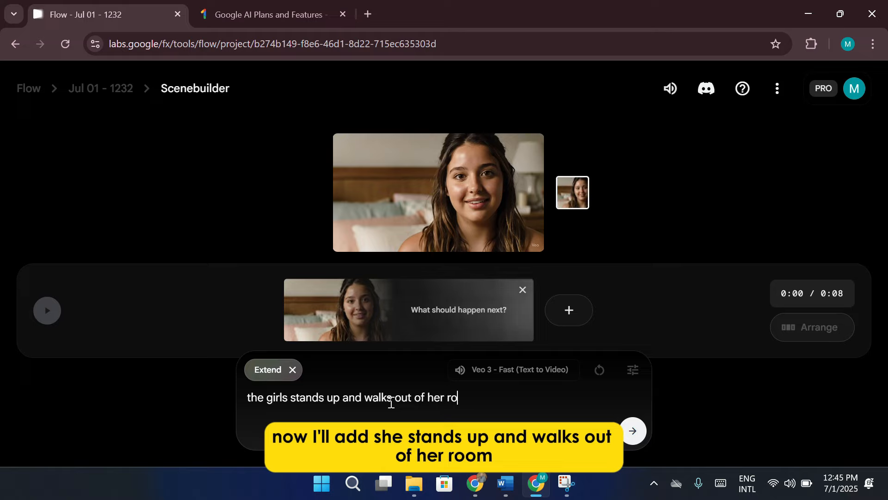
type("om to her hous")
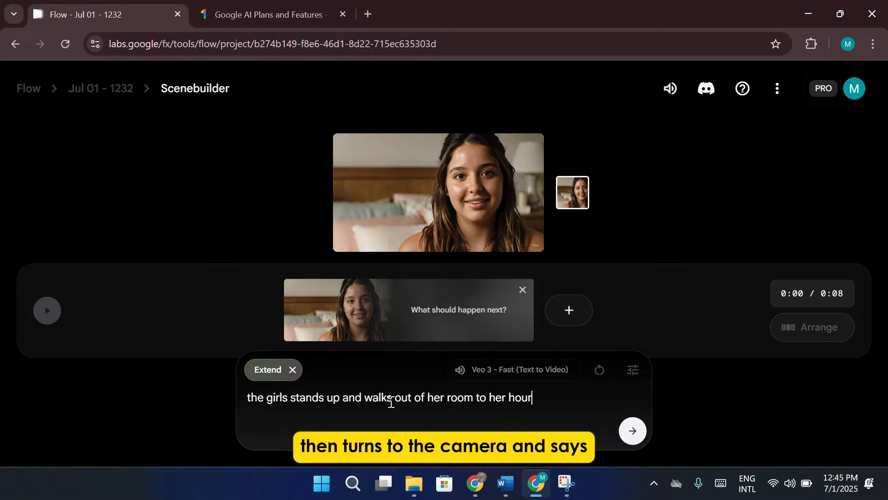
type("e and says")
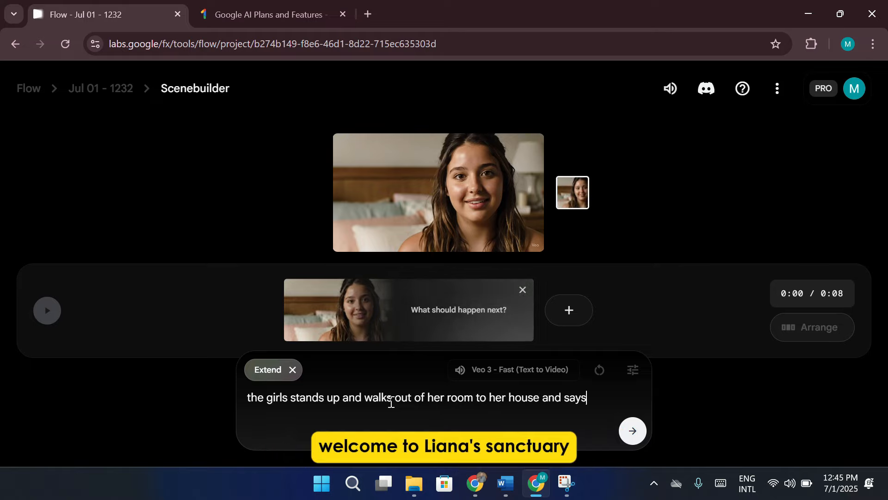
type(", \"welcome t")
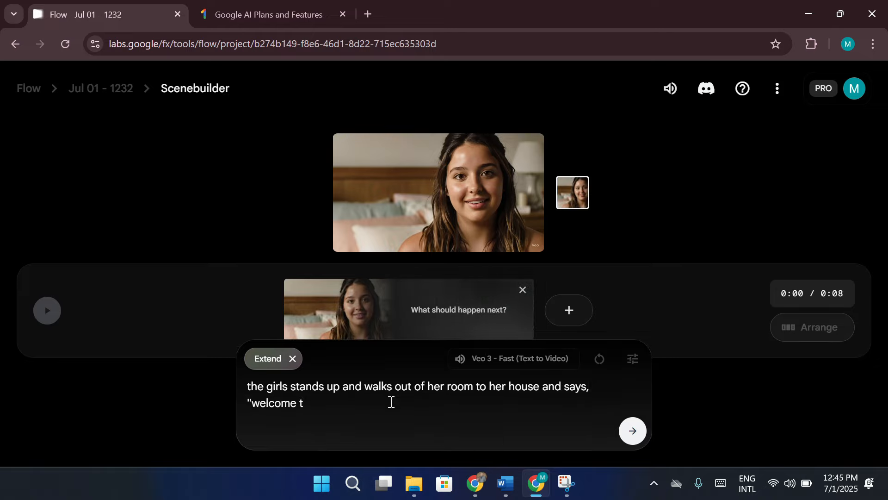
type("o lianna's house.\"")
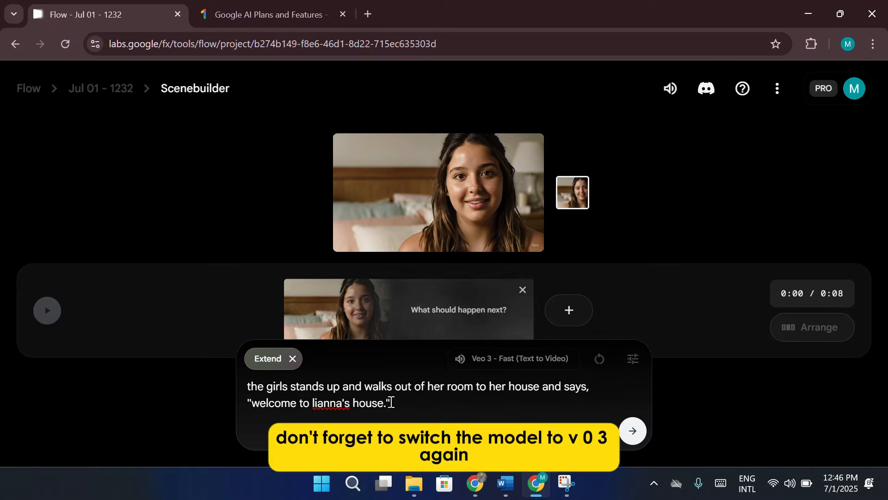
- Choose the Veo 3 - Fast (Text to Video) model, submit the extension, and submit again to accept the compatible Veo 2 - Fast model
left_click(632, 359)
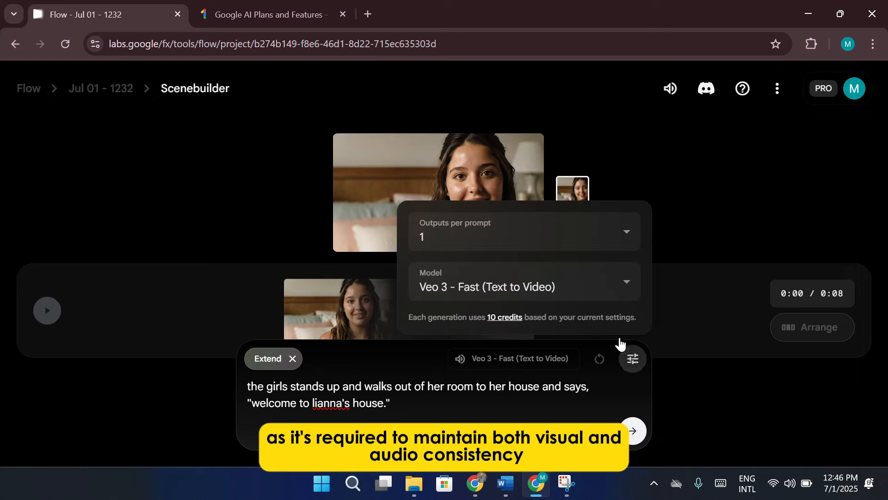
left_click(601, 303)
left_click(536, 163)
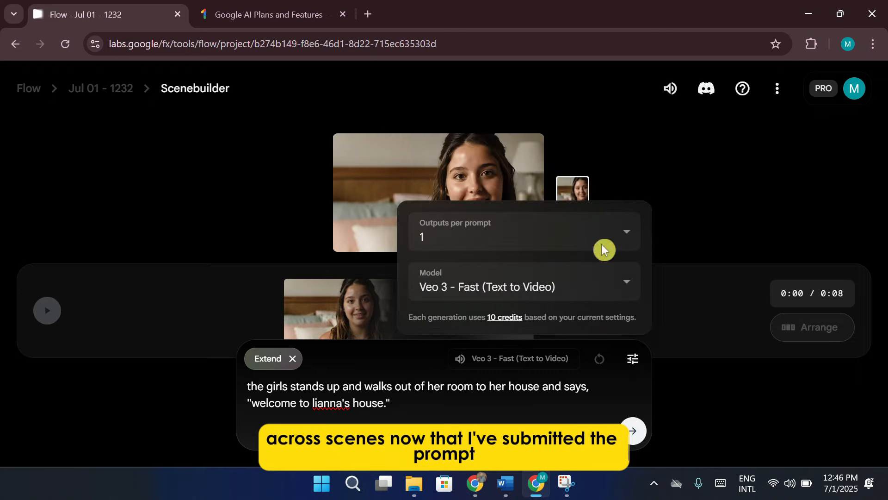
left_click(635, 443)
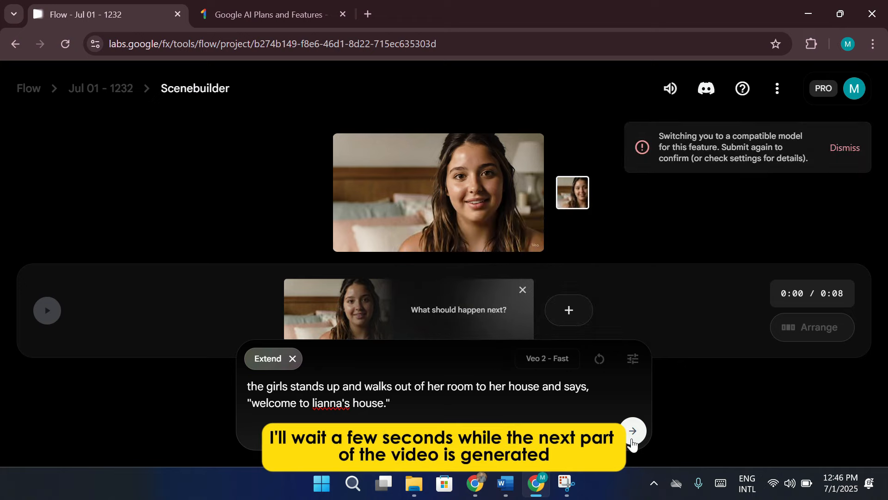
left_click(635, 443)
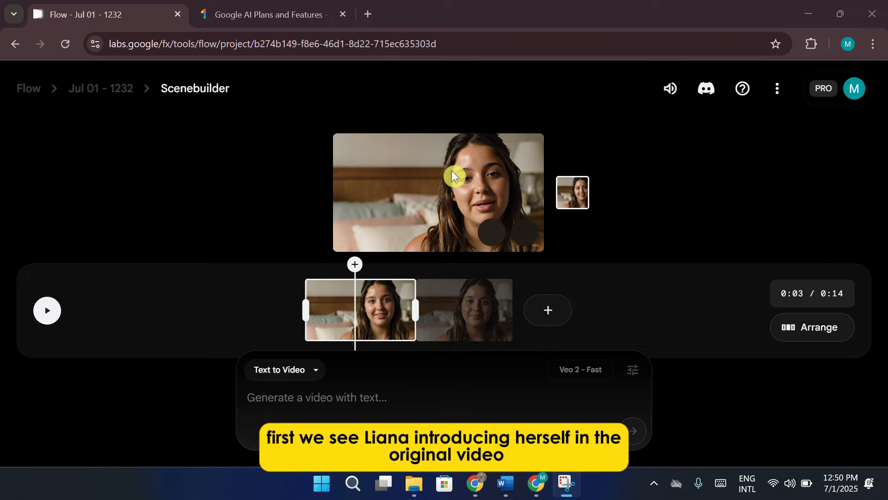
- Play the extended scene, view it in full screen, exit full screen and pause the playback
mouse_move(460, 172)
left_click(438, 207)
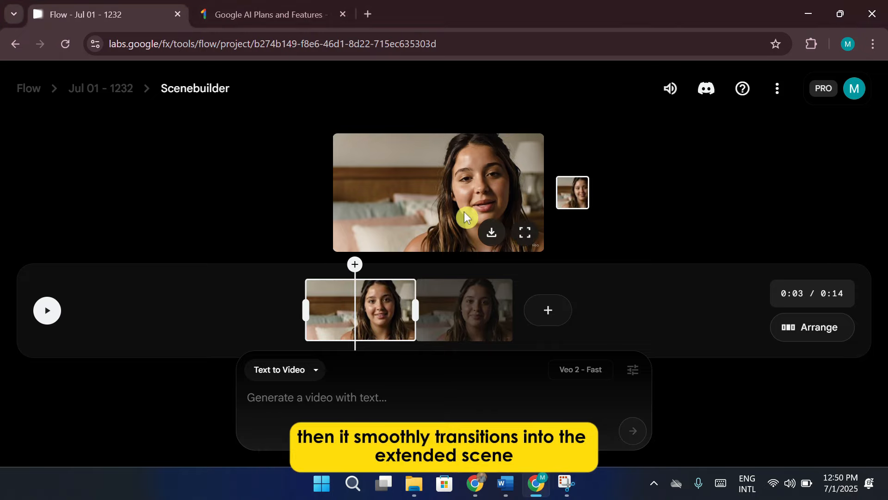
key("space")
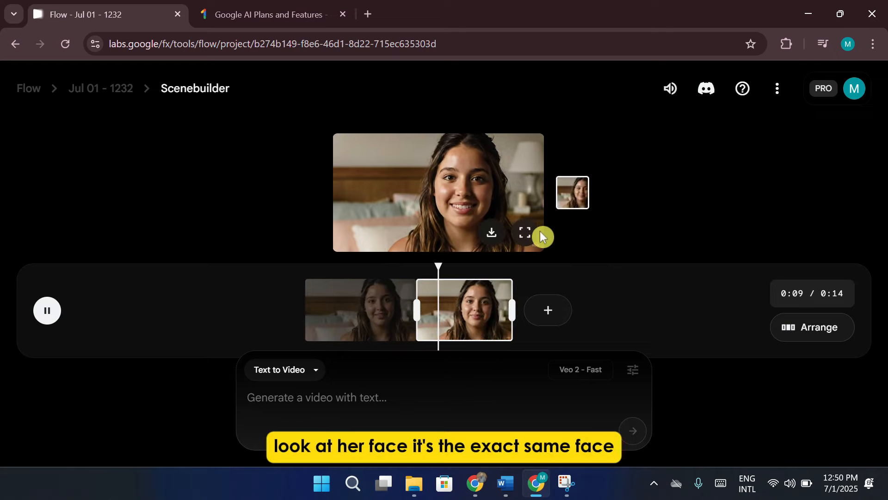
left_click(525, 233)
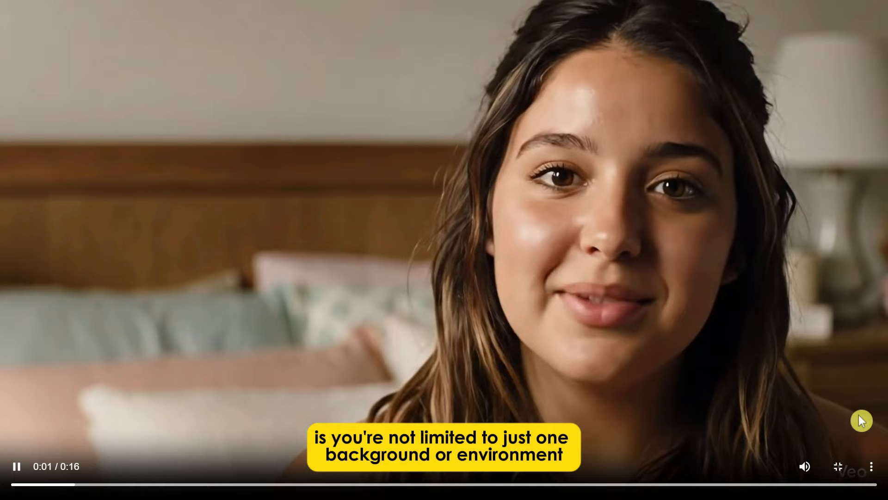
left_click(839, 462)
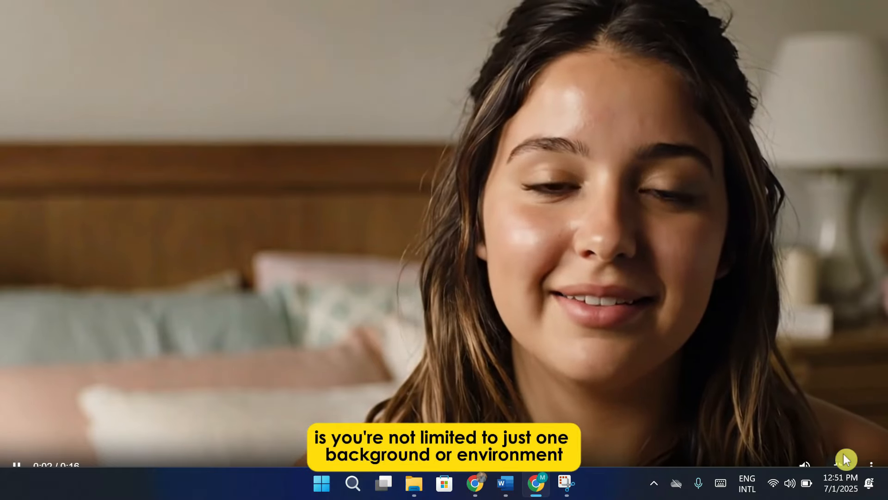
key("space")
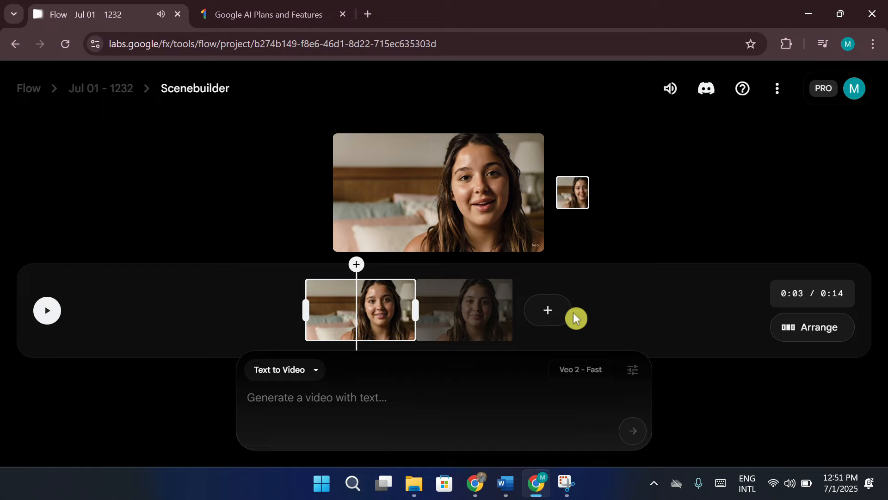
- Select the second clip in the scene timeline and start another Extend shot after it
left_click(548, 311)
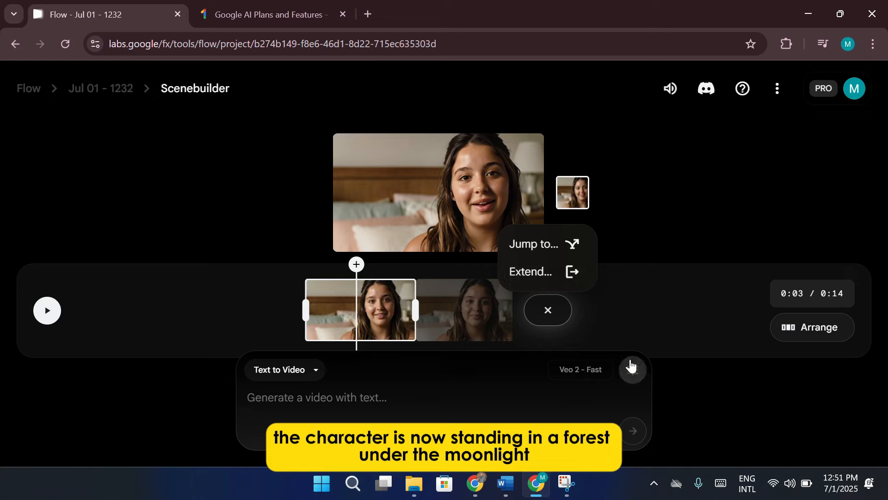
left_click(547, 310)
left_click(421, 332)
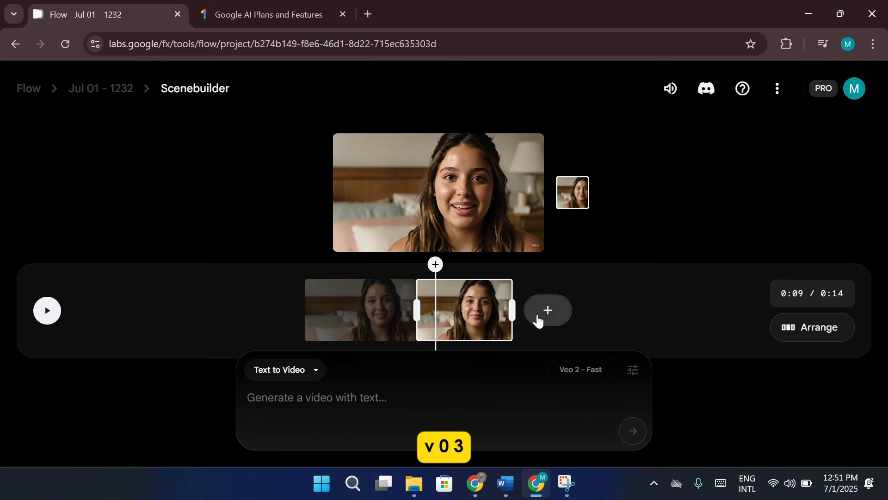
left_click(543, 317)
left_click(532, 272)
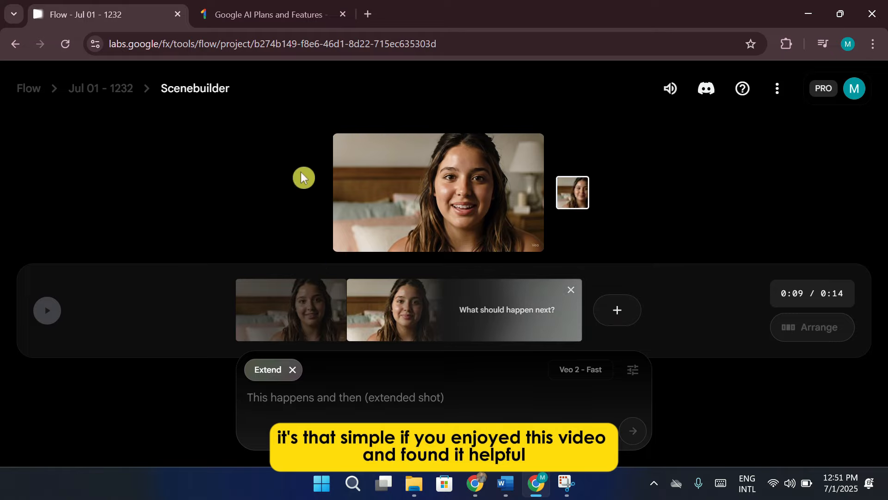
- Return to the Jul 01 - 1232 project, look through its generated videos, and minimize the browser window
left_click(98, 89)
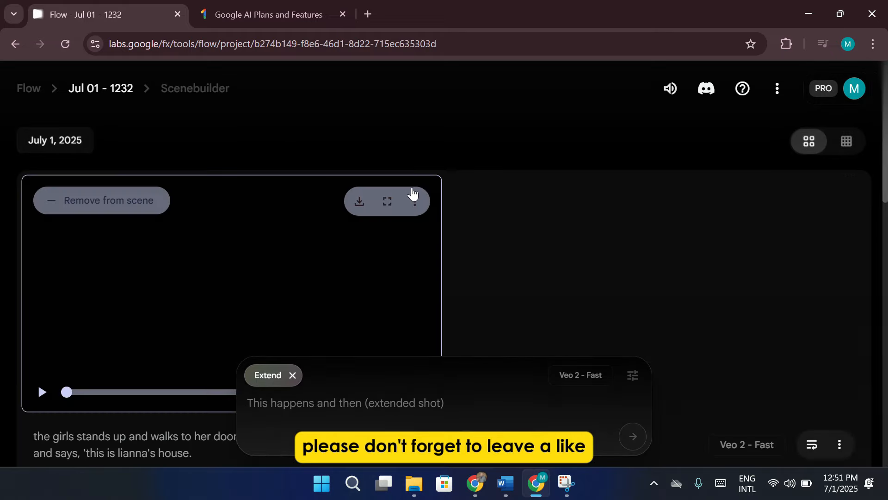
scroll(516, 248, "down", 10)
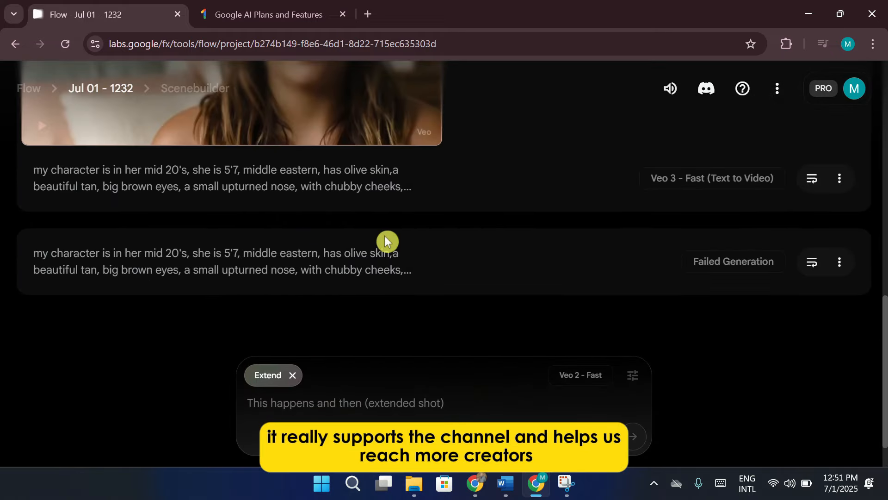
scroll(302, 255, "up", 10)
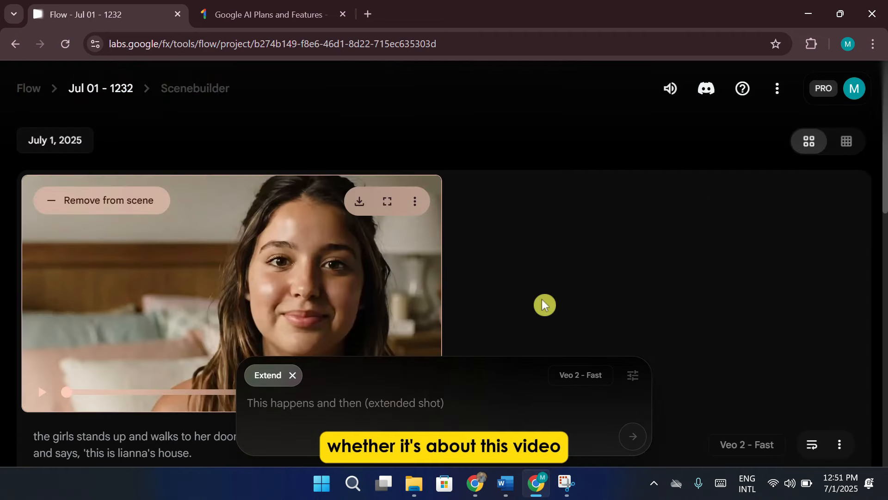
left_click(811, 18)
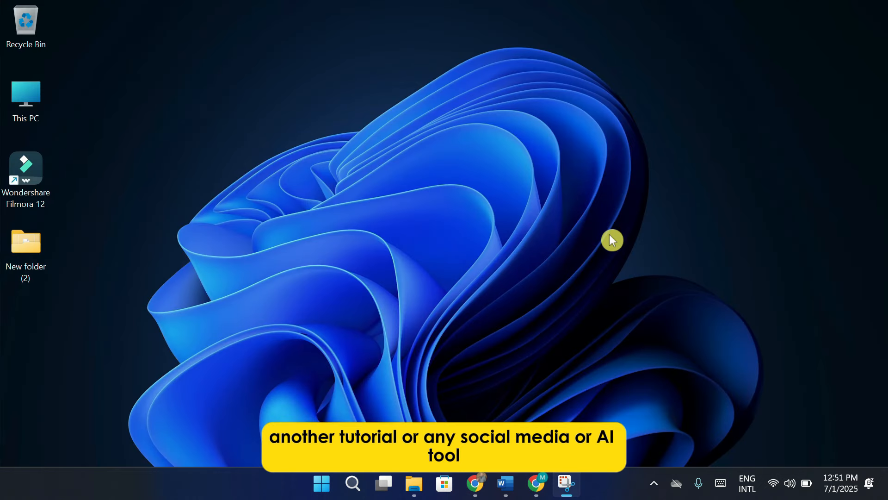